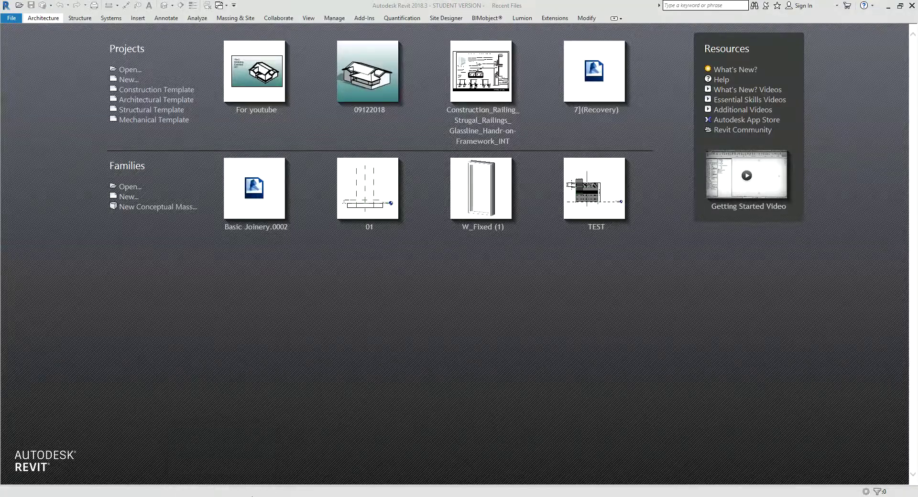
- Show the Single Story Brick Veneer Section Detail on Behance, enlarged to full width
click(131, 496)
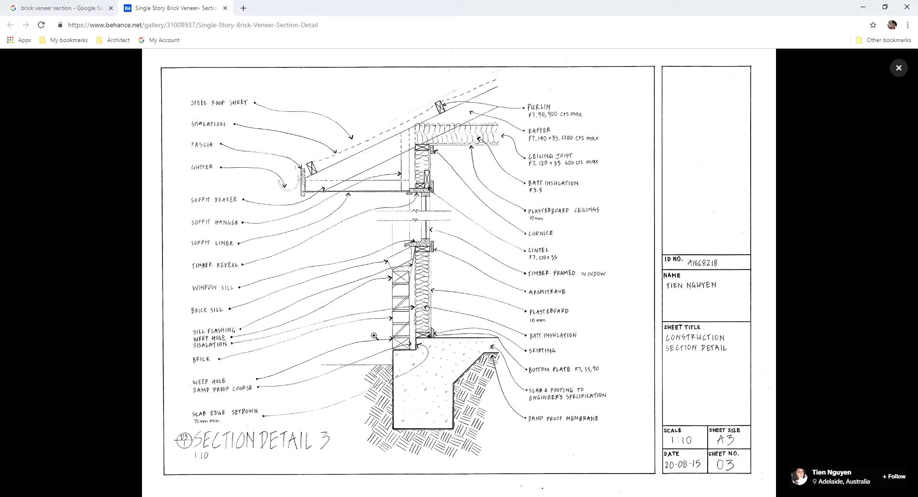
click(429, 351)
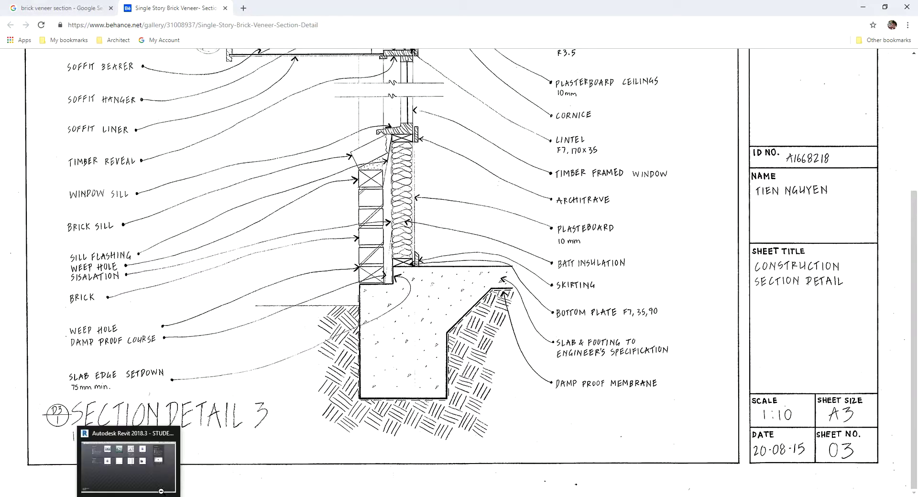
- Back in Revit, create a new project from the Architectural Template
click(133, 449)
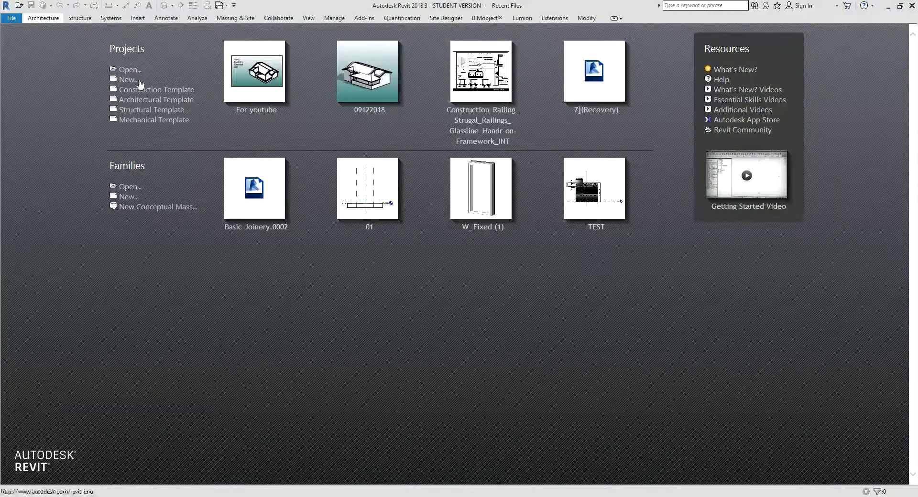
click(127, 80)
click(418, 258)
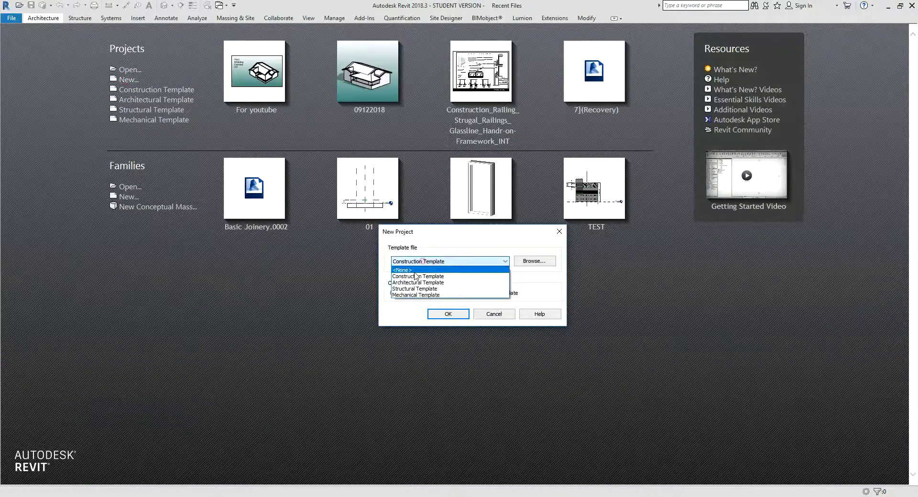
click(408, 278)
click(439, 314)
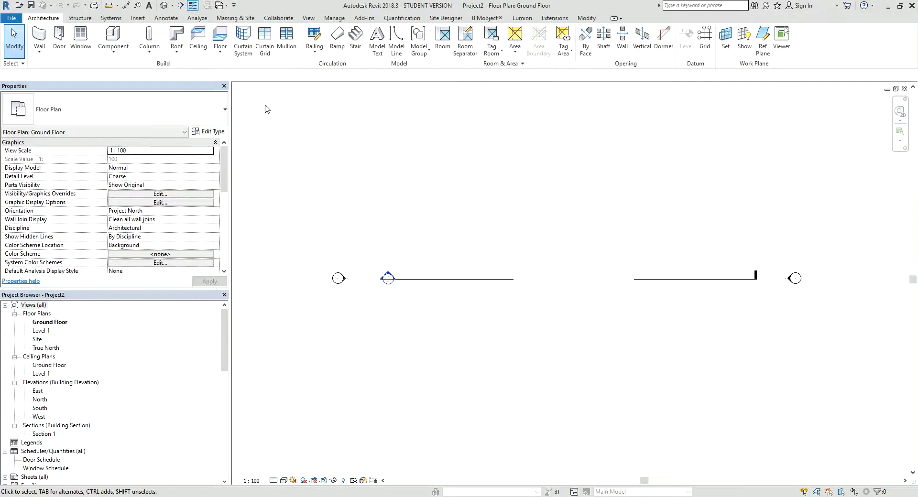
- Draw a rectangular room of Double brick - 270 walls and select all four walls
click(39, 34)
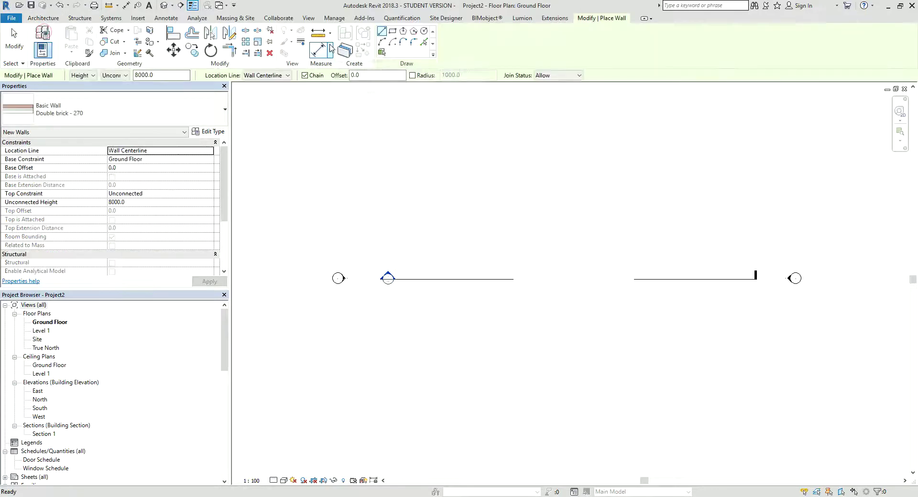
click(392, 33)
click(521, 239)
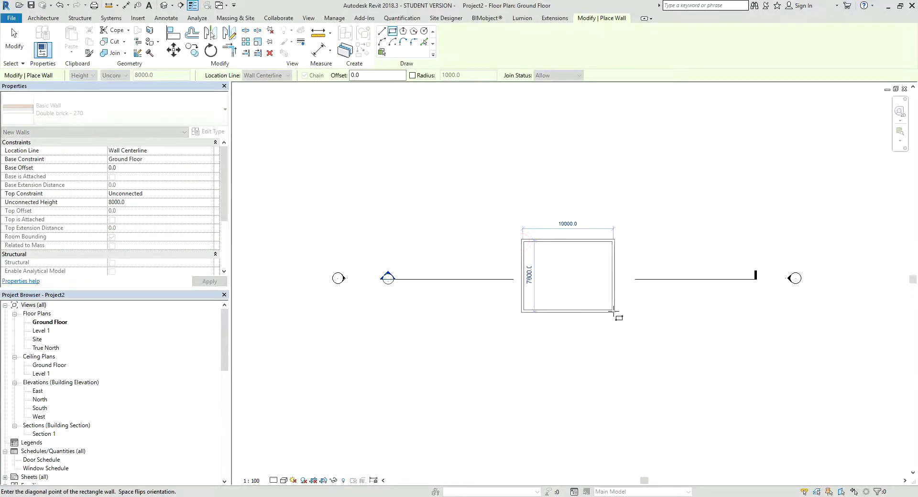
click(613, 311)
scroll(603, 301, up, 2)
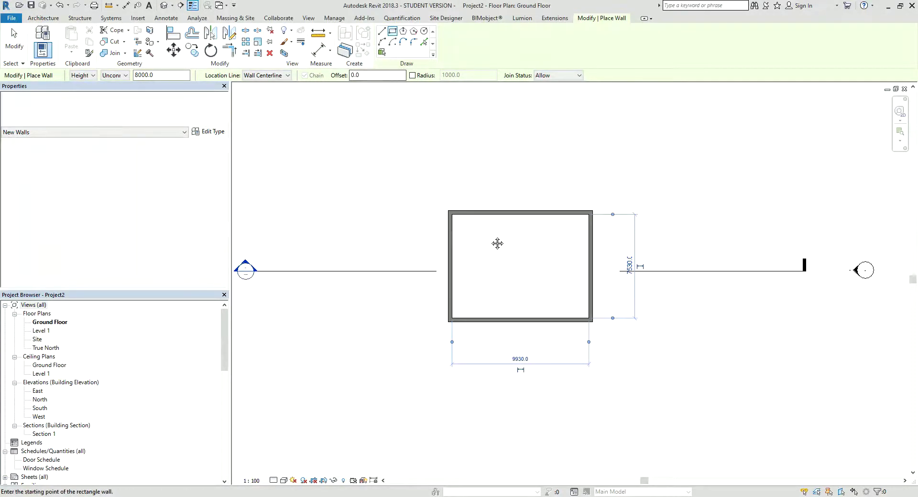
key(Escape)
key(Escape)
scroll(492, 226, up, 1)
key(Tab)
click(498, 211)
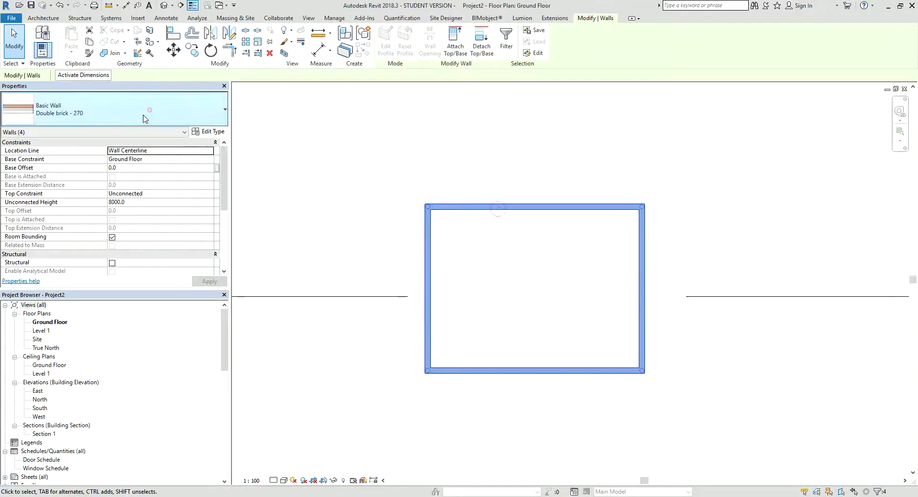
- Change the four walls to Brick veneer - 250 timber and set the view's detail level to Medium
click(145, 119)
click(73, 250)
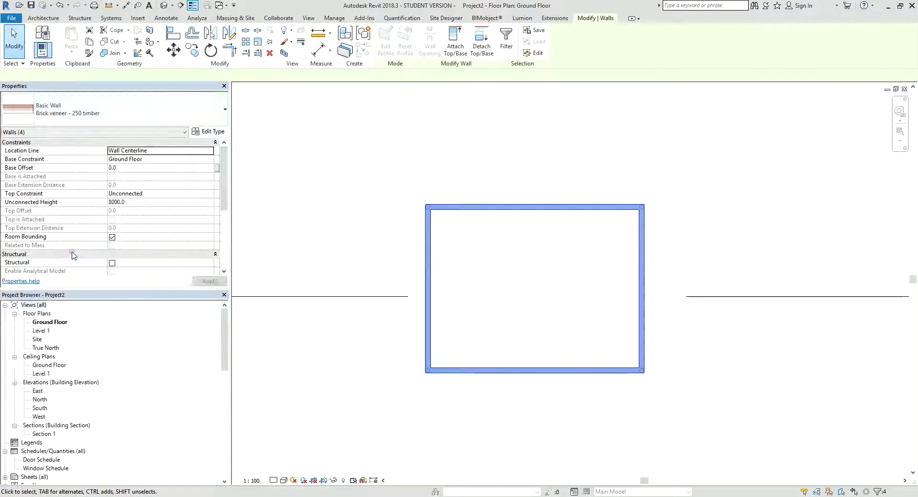
click(501, 262)
scroll(432, 236, up, 2)
click(383, 249)
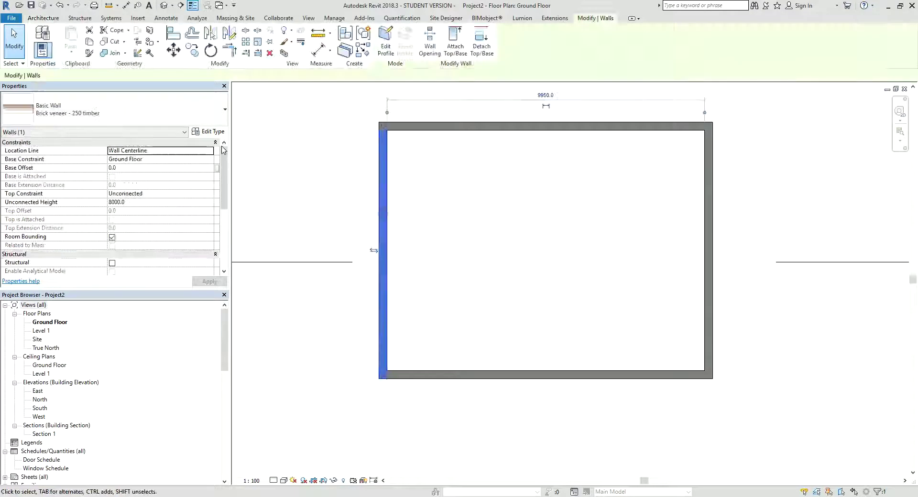
click(239, 153)
click(274, 481)
click(287, 458)
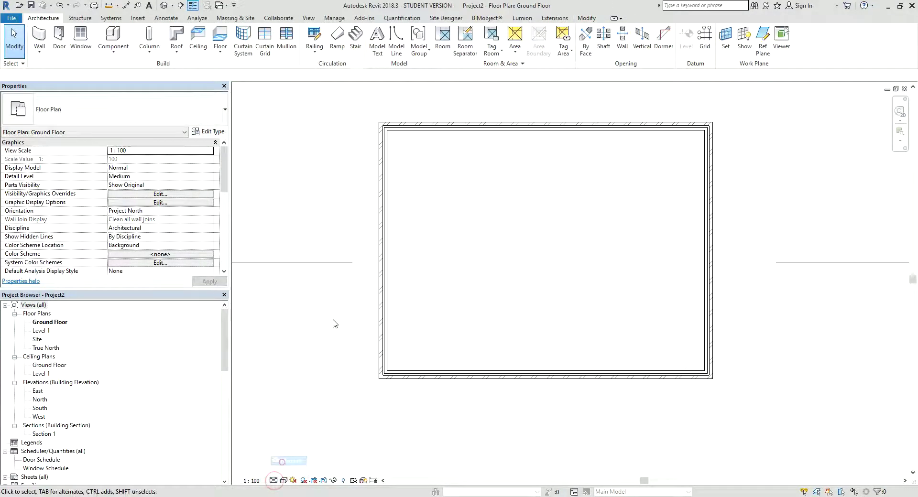
scroll(330, 287, up, 2)
scroll(328, 284, up, 2)
- Add a 10 mm Finish 1 layer on the wall type's interior face, making it 260 thick
double_click(336, 268)
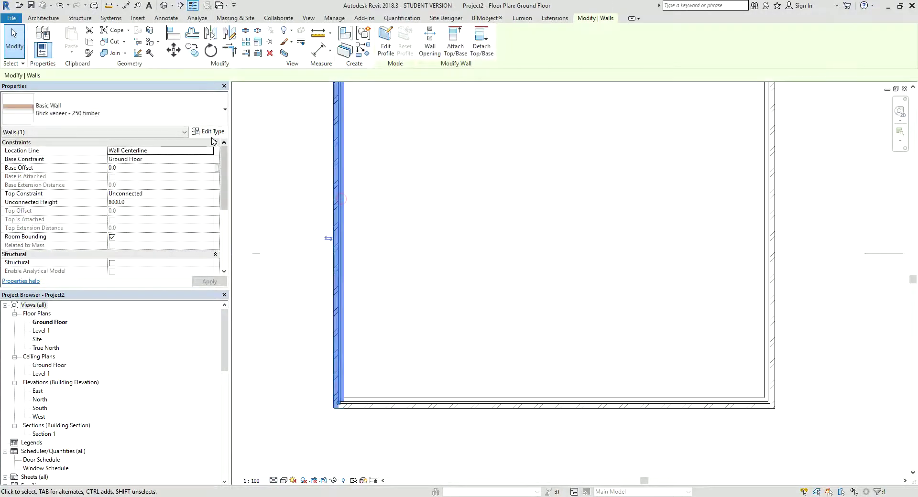
click(573, 100)
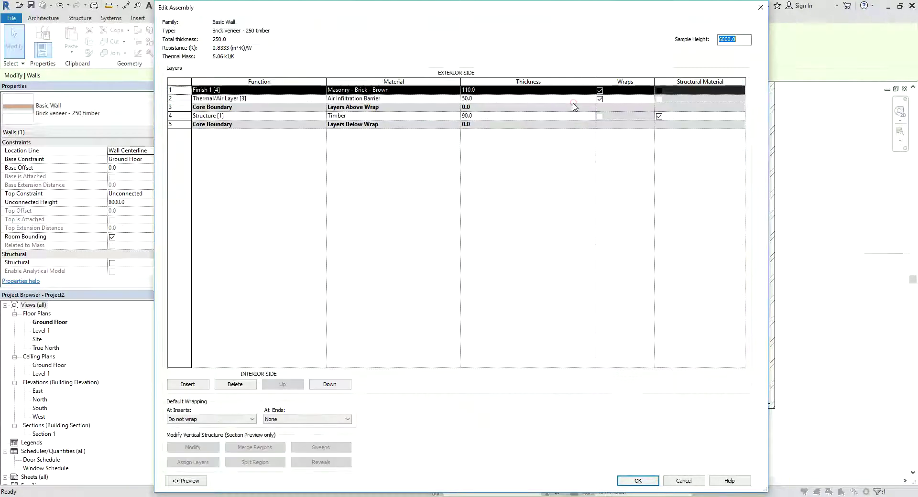
click(219, 116)
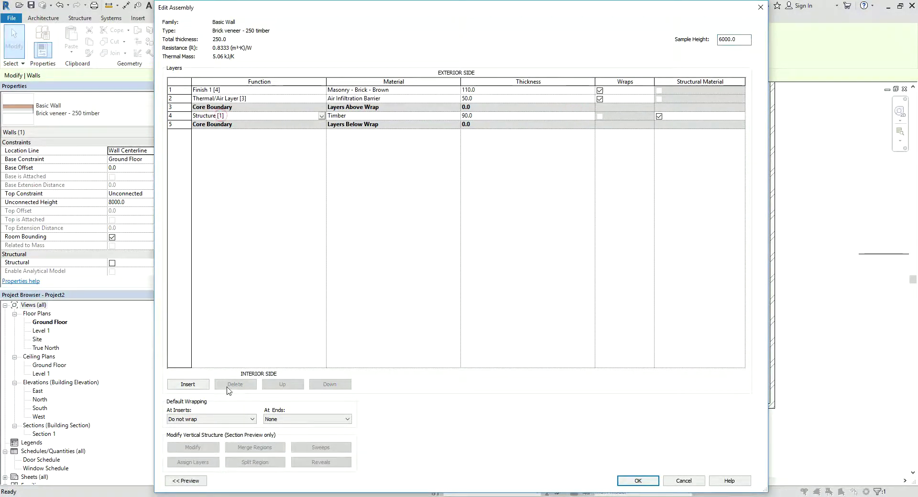
click(188, 385)
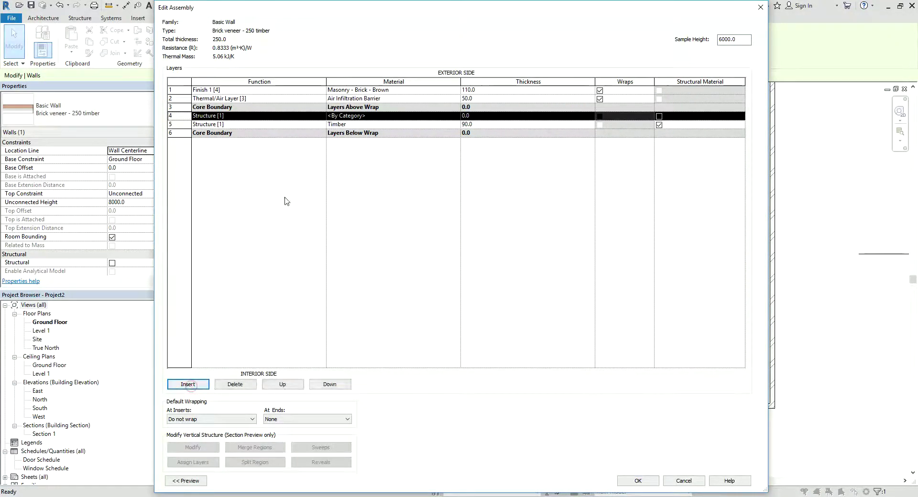
click(326, 384)
click(326, 385)
click(254, 134)
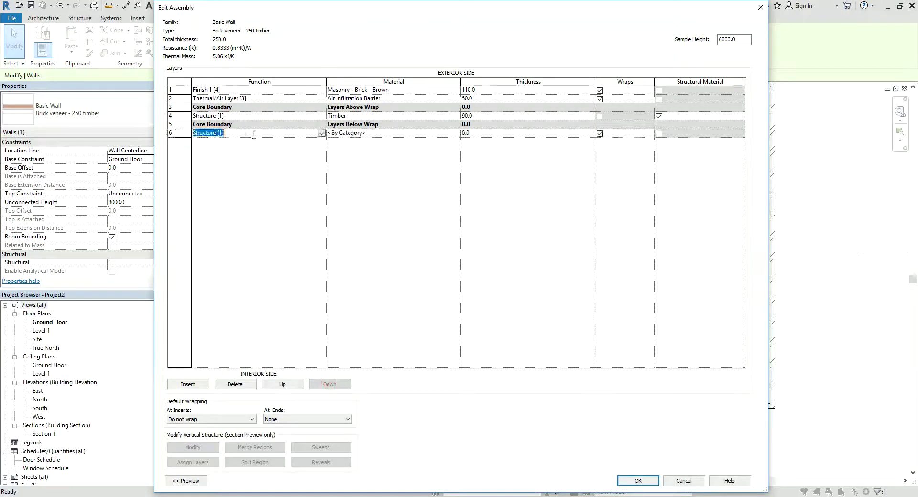
click(321, 133)
click(218, 163)
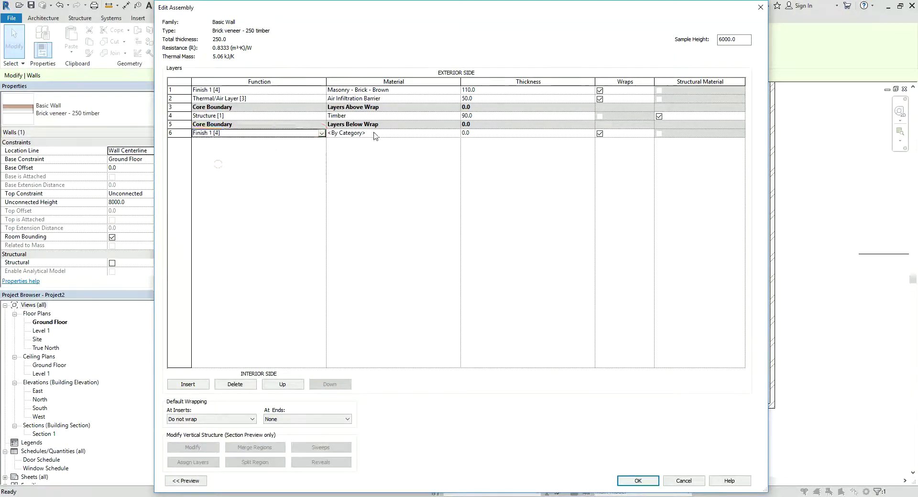
key(Tab)
text(10)
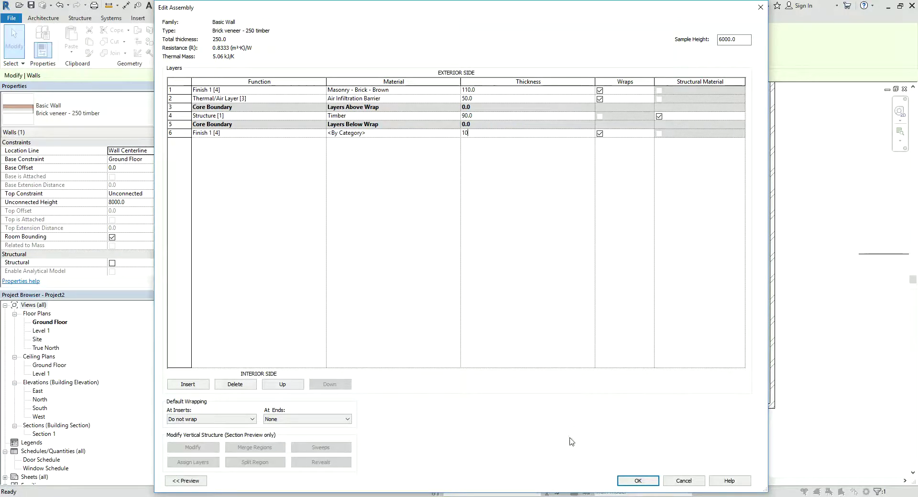
click(644, 481)
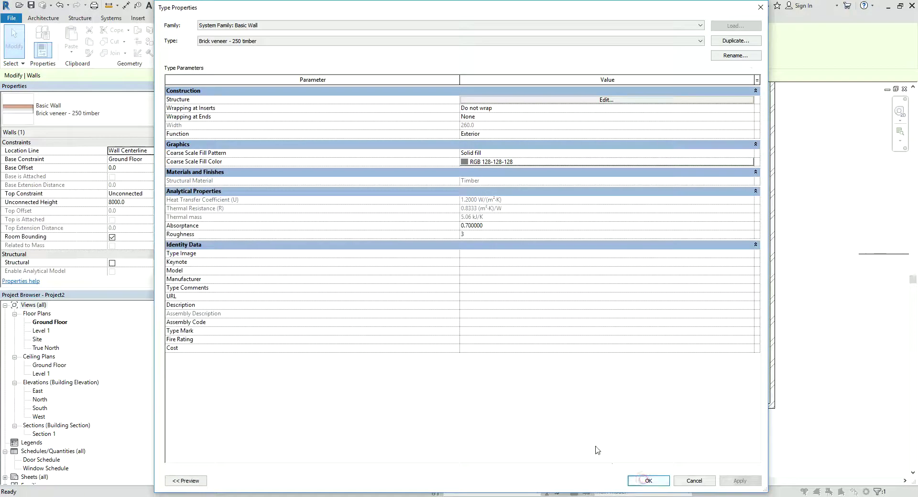
click(653, 480)
- Start a floor and trace its boundary along the room's walls
click(433, 379)
scroll(464, 334, down, 5)
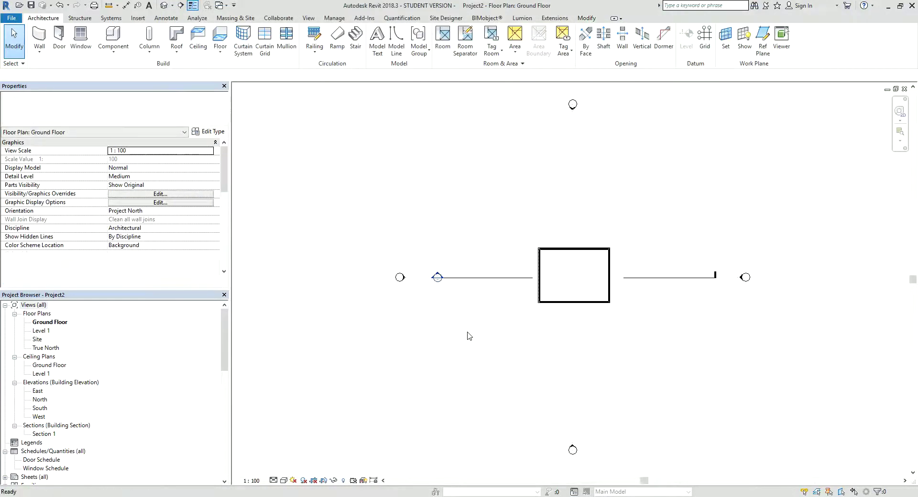
scroll(533, 303, up, 3)
scroll(627, 314, up, 3)
scroll(626, 314, up, 2)
scroll(543, 316, up, 2)
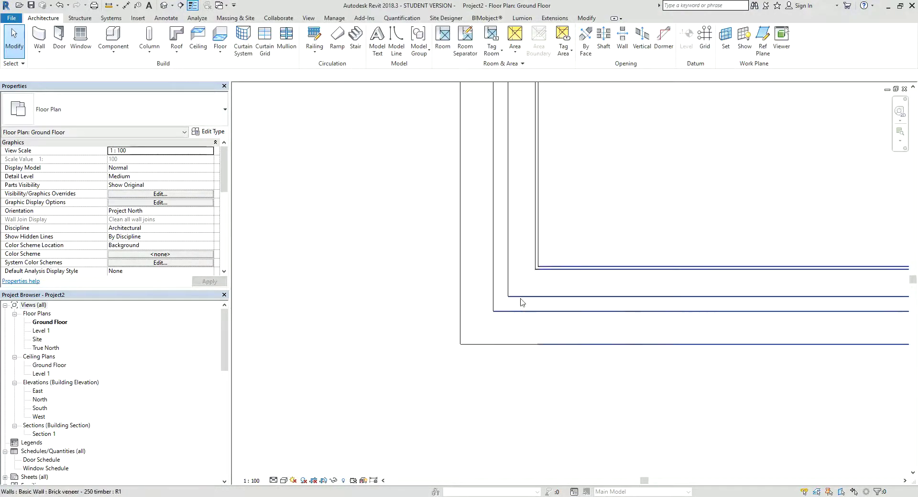
middle_drag(521, 303, 547, 242)
scroll(580, 243, down, 2)
scroll(431, 262, down, 2)
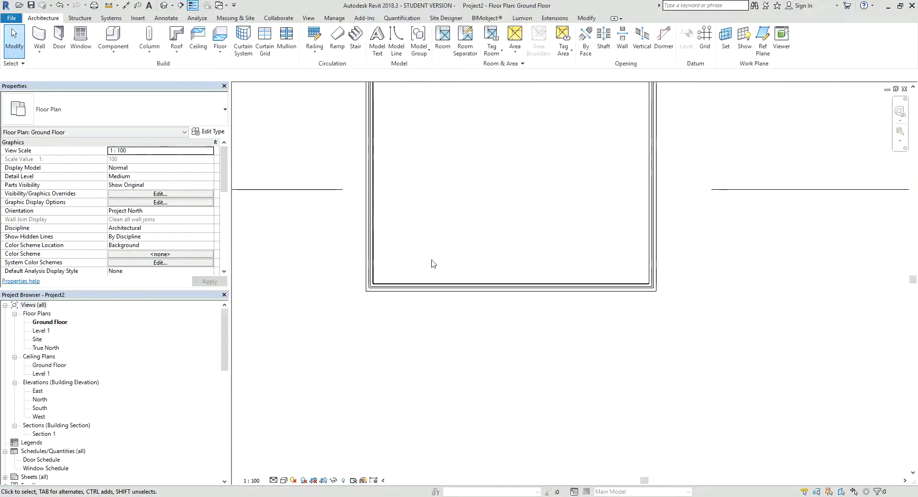
scroll(395, 285, down, 1)
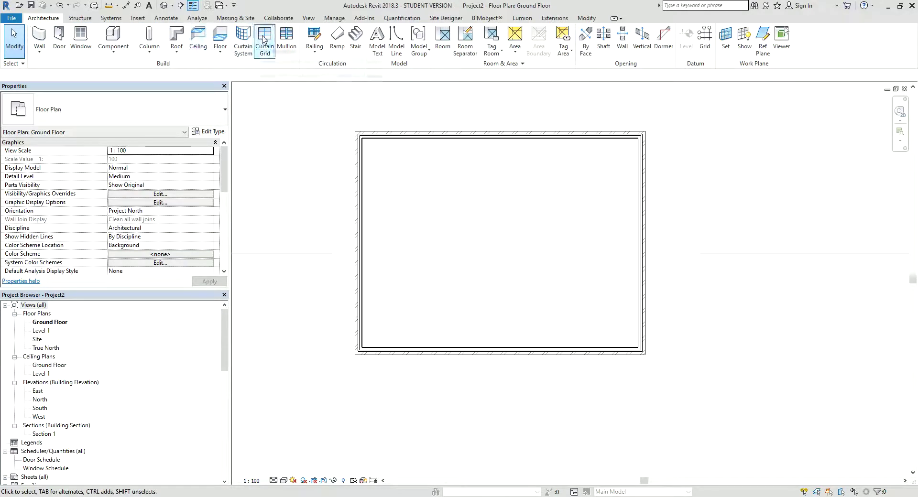
click(226, 51)
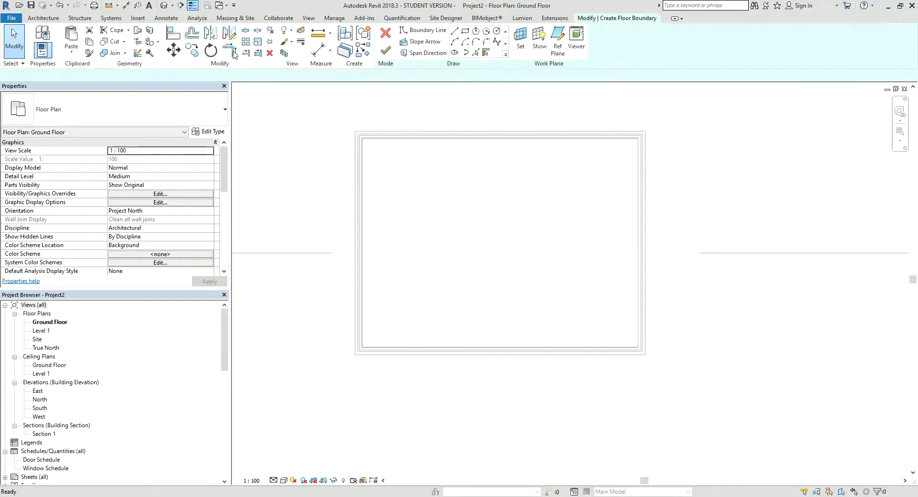
key(Tab)
click(430, 136)
key(Escape)
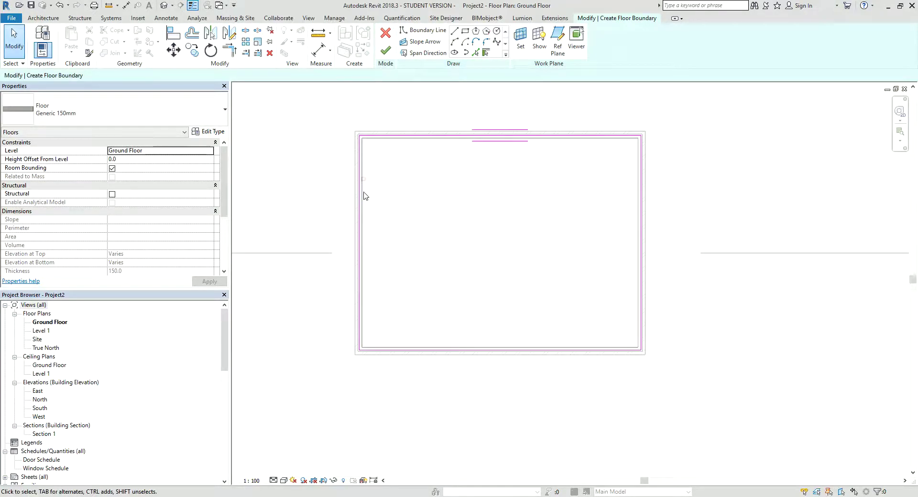
- Adjust the left boundary line and core extension, then finish the Generic 150mm floor
click(363, 248)
scroll(365, 250, up, 3)
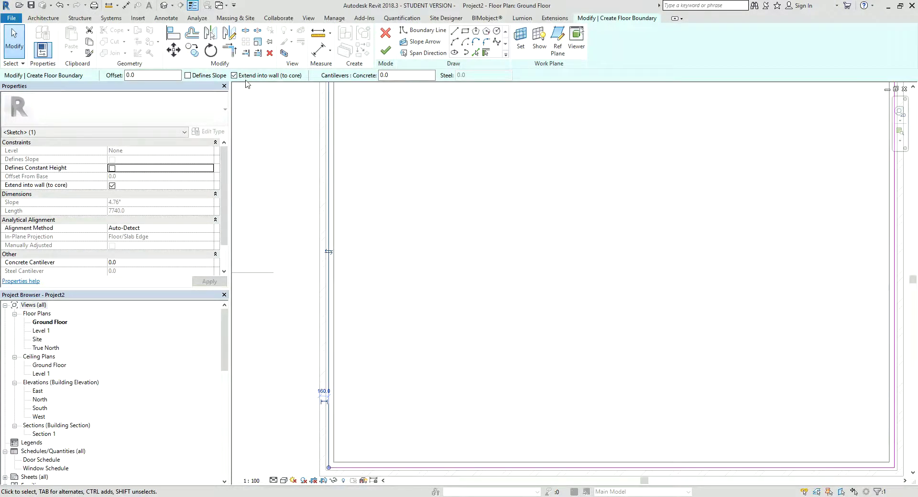
click(330, 251)
click(249, 76)
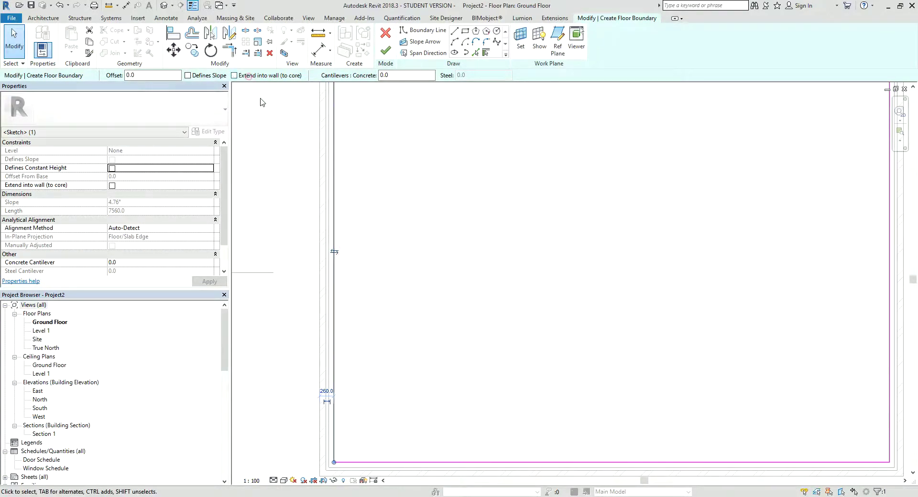
click(245, 75)
click(336, 252)
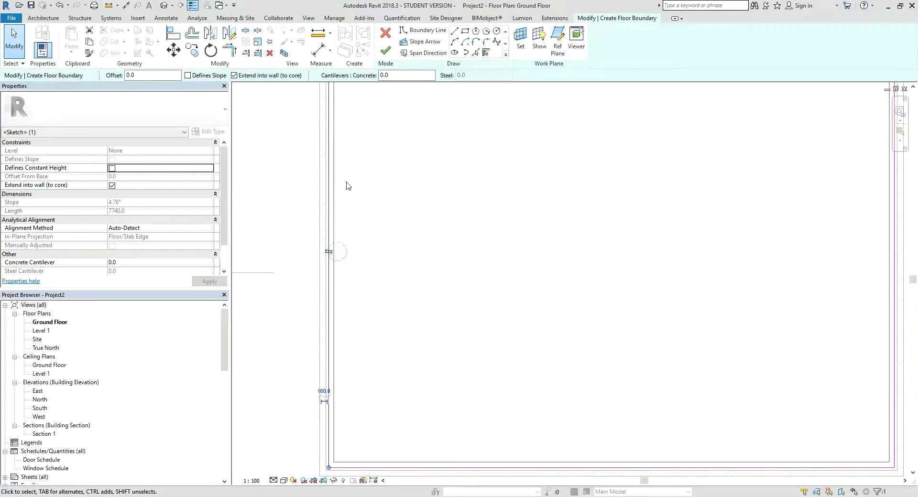
click(395, 51)
- In the default 3D view, set all four walls' top constraint to Up to level: Level 1
scroll(396, 240, down, 5)
key(Escape)
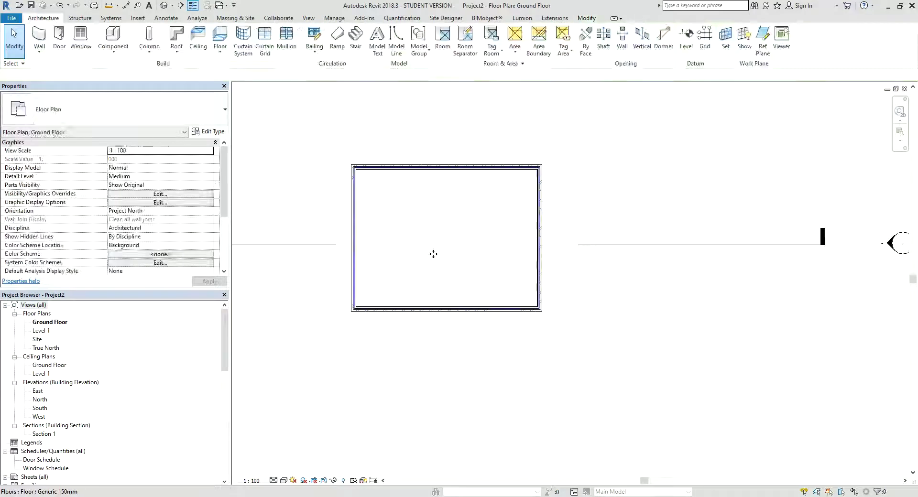
middle_drag(432, 254, 455, 280)
click(165, 5)
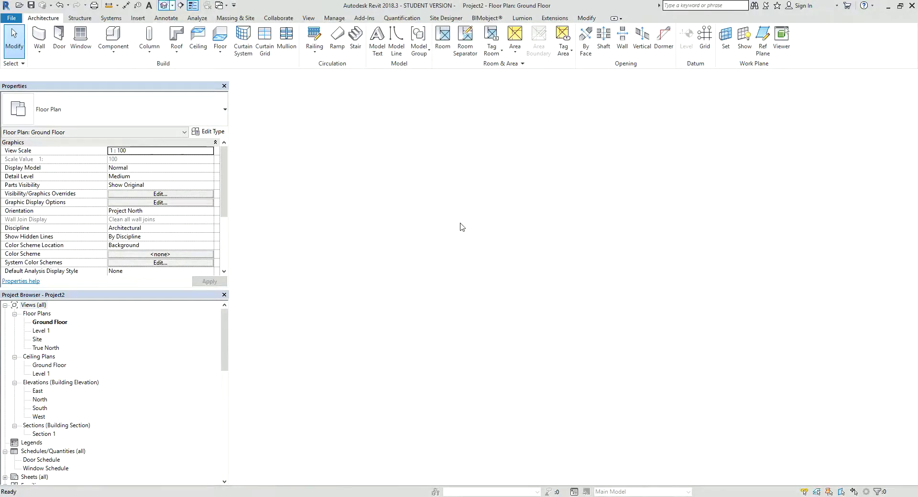
scroll(490, 239, up, 2)
scroll(544, 269, up, 2)
key(Tab)
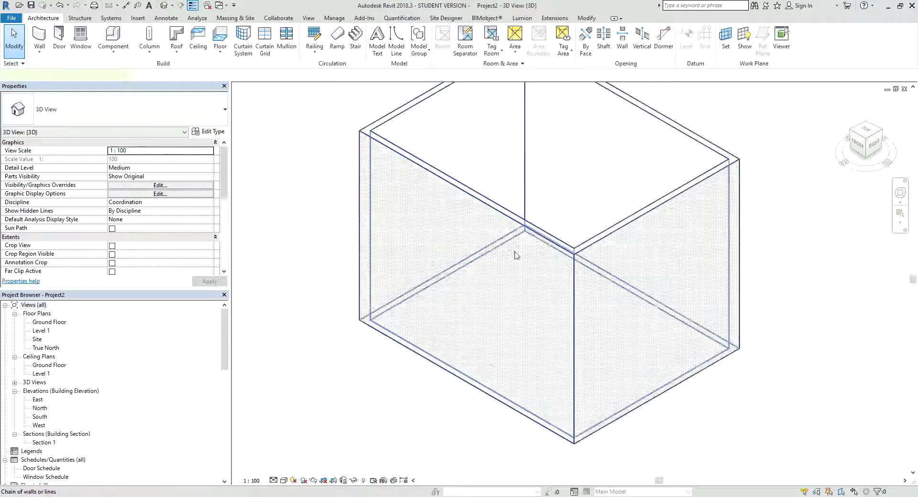
click(514, 255)
click(209, 194)
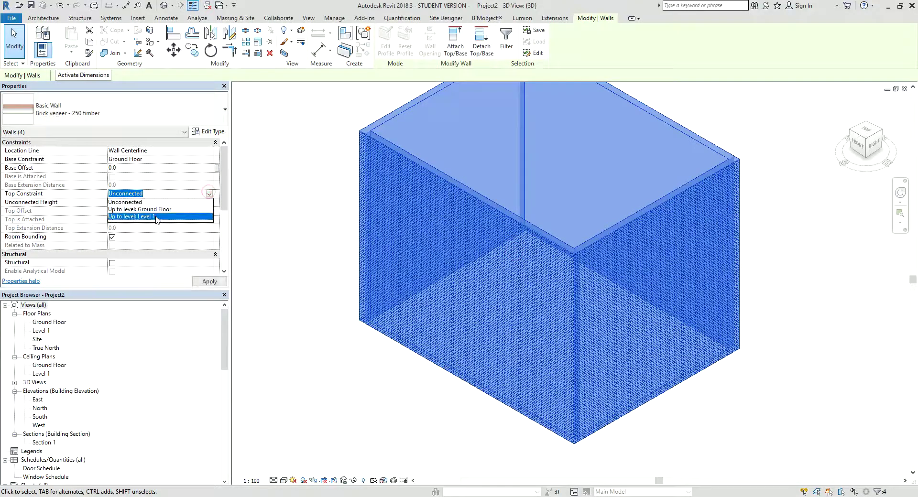
click(201, 215)
key(Escape)
scroll(467, 299, up, 3)
scroll(467, 299, down, 1)
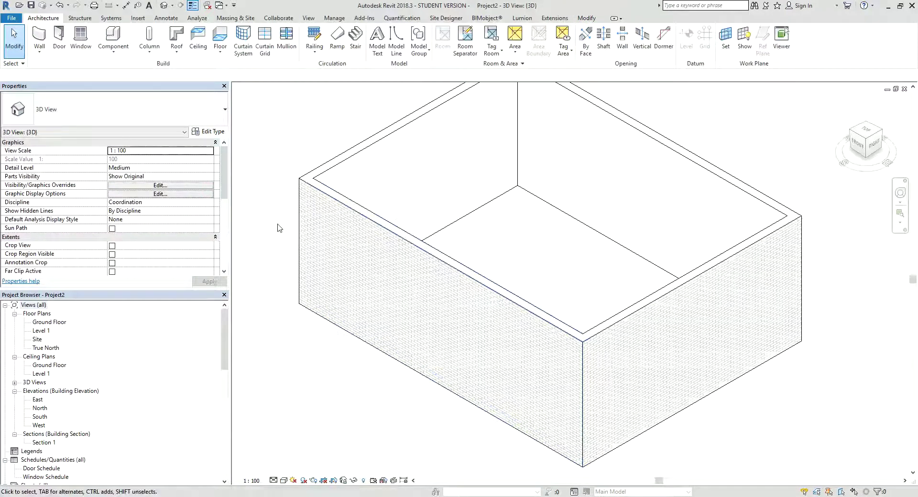
- Enable the section box, pull it inward to cut through the room corner, and select the floor
scroll(173, 236, down, 3)
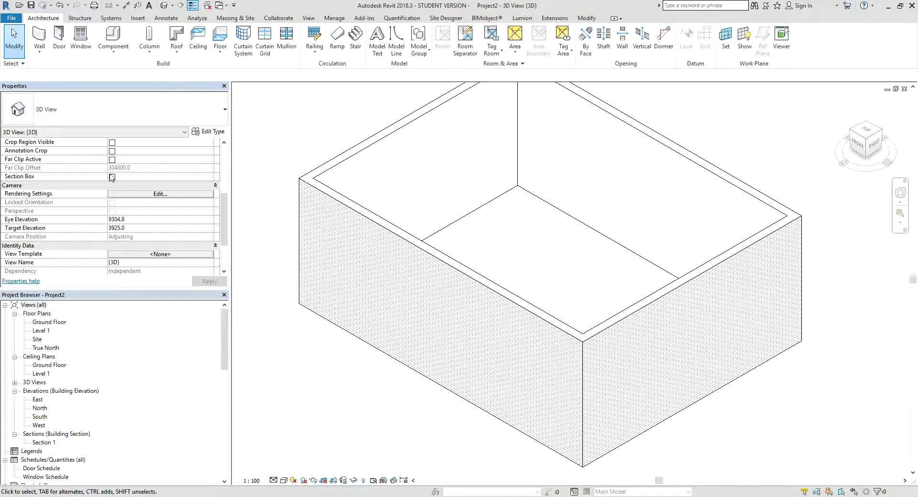
click(655, 319)
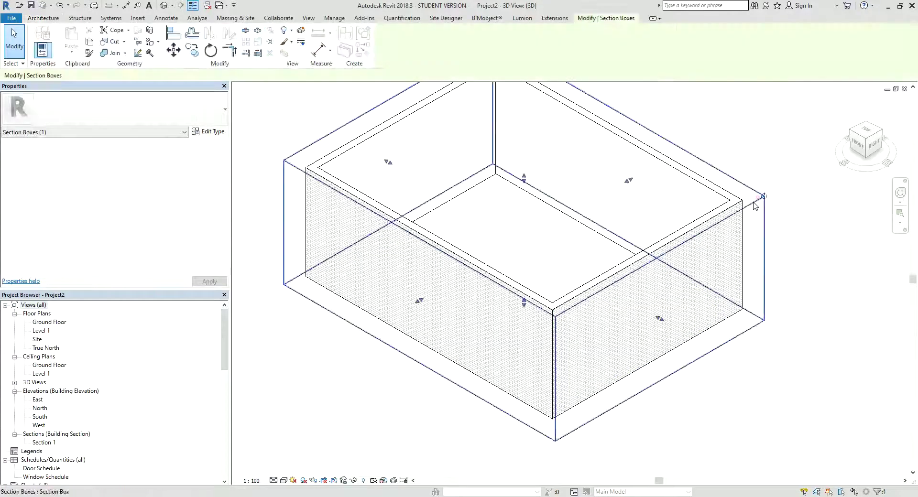
drag(656, 319, 487, 278)
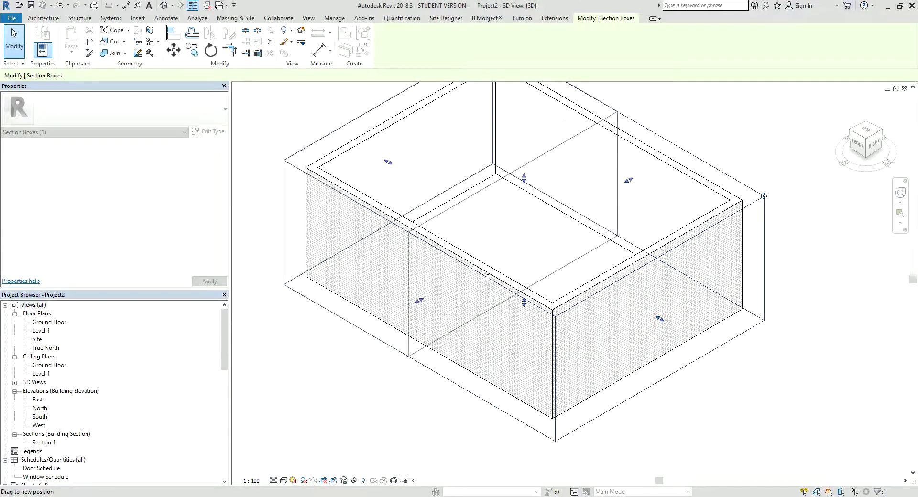
scroll(458, 333, up, 5)
scroll(458, 334, up, 2)
key(Escape)
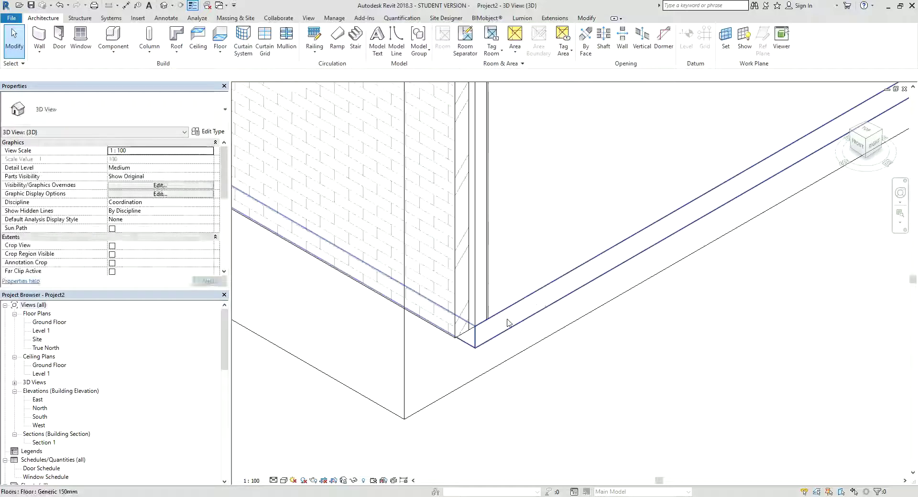
click(488, 339)
middle_drag(488, 338, 490, 277)
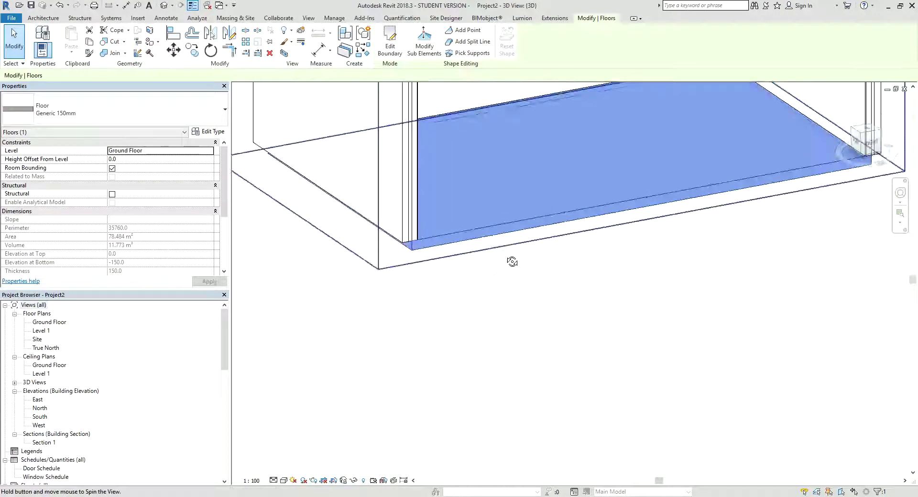
- Set the Generic 150mm floor's structure layer material to Concrete, Cast In Situ
click(208, 131)
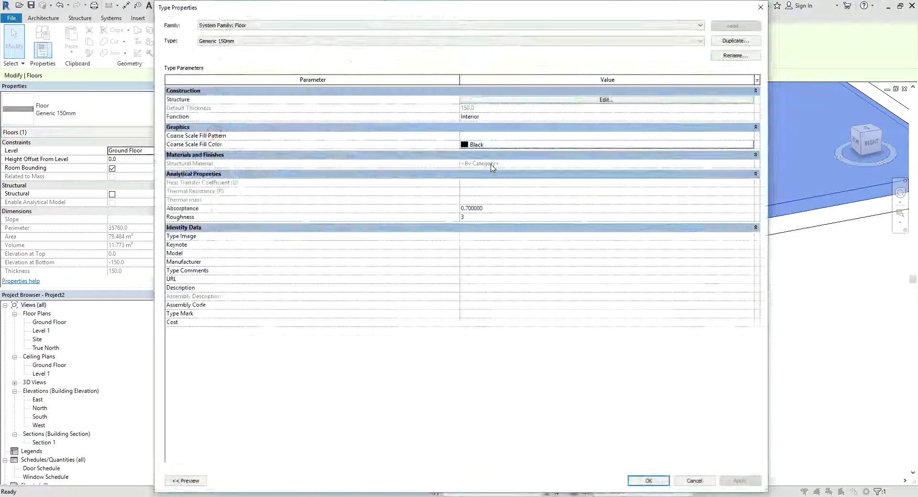
click(536, 101)
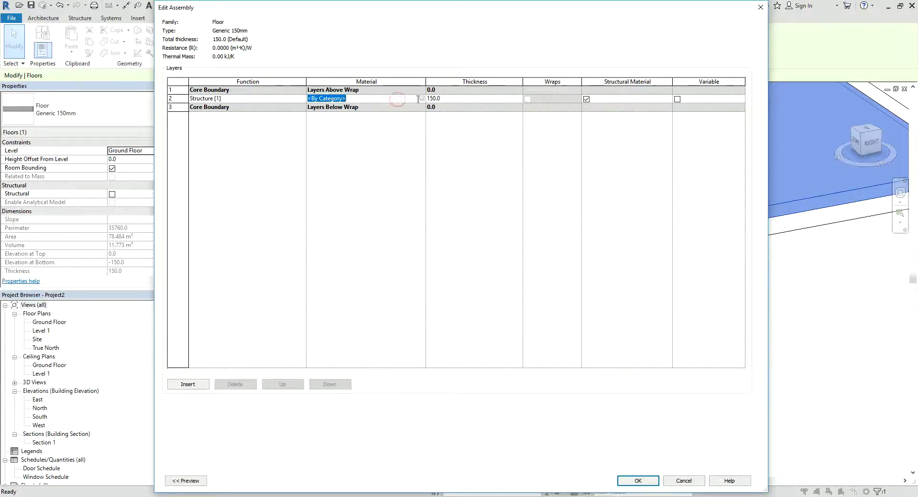
click(421, 98)
text(concrete)
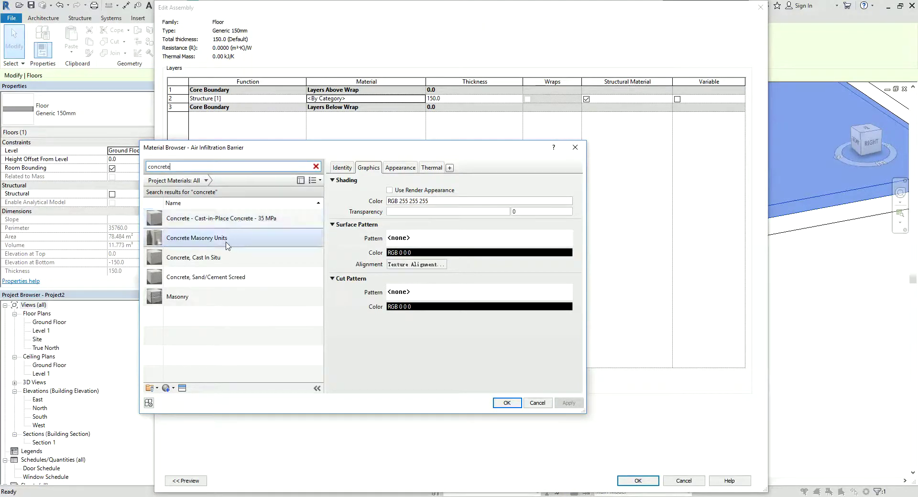
click(230, 258)
click(507, 403)
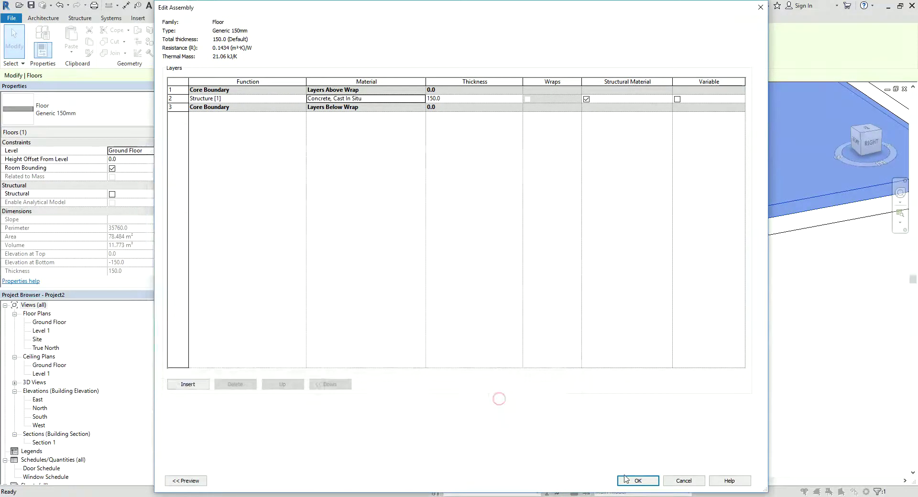
click(638, 481)
click(658, 481)
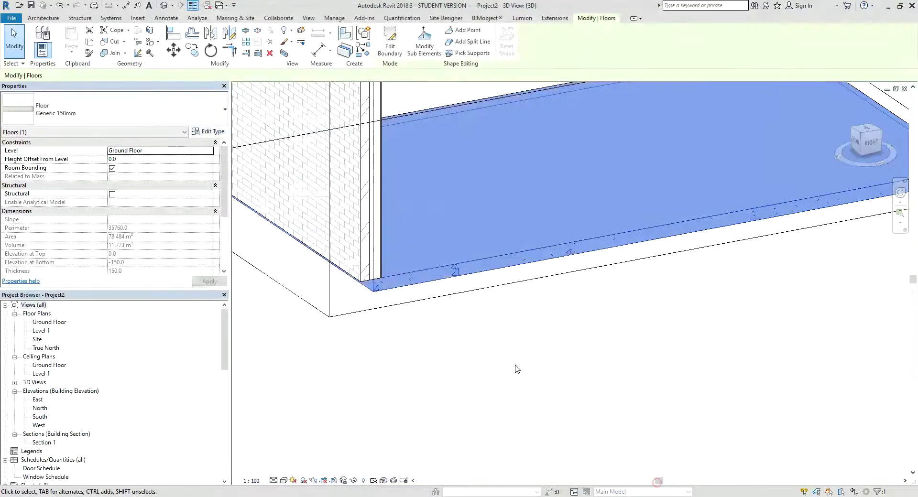
scroll(359, 343, up, 3)
- Place a Floor: Slab Edge along the floor's outer edge, creating a 10140-long thickened footing
click(441, 303)
scroll(440, 303, up, 2)
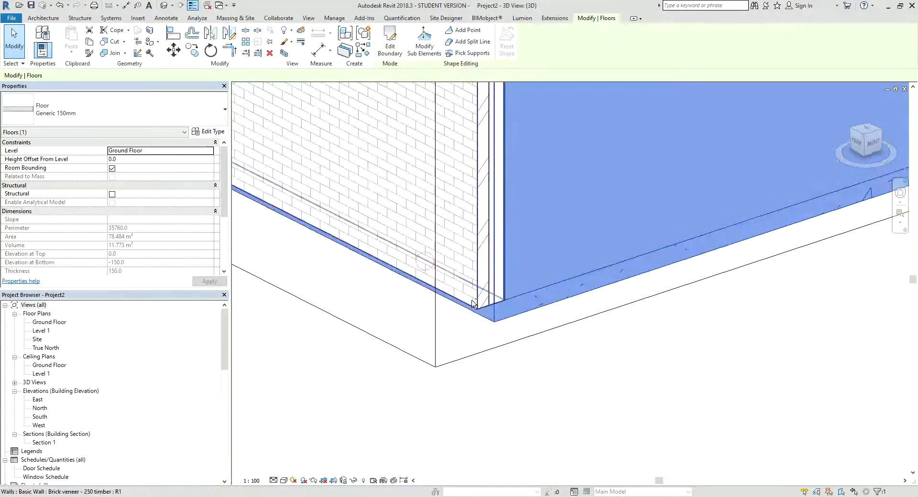
key(Escape)
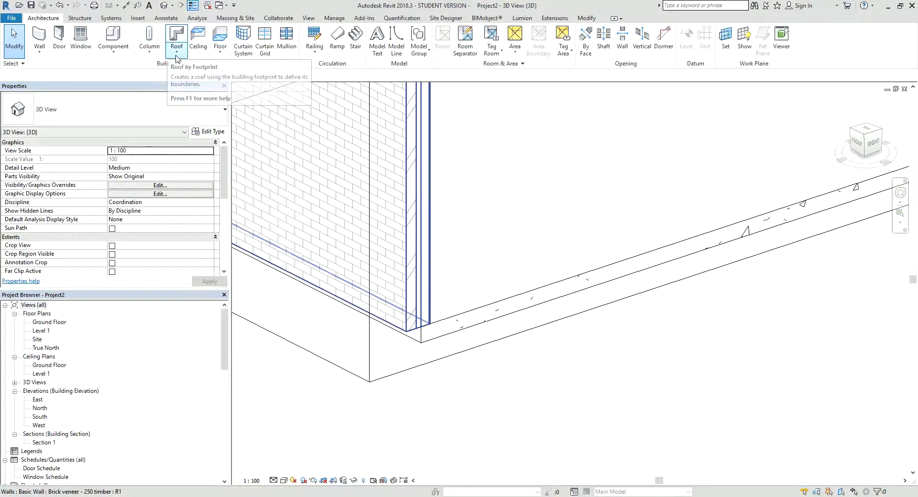
click(220, 52)
click(238, 130)
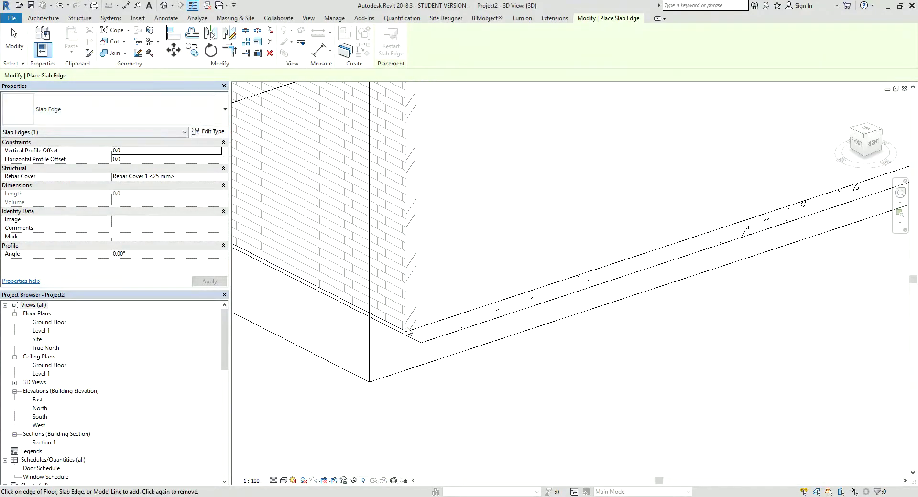
click(416, 343)
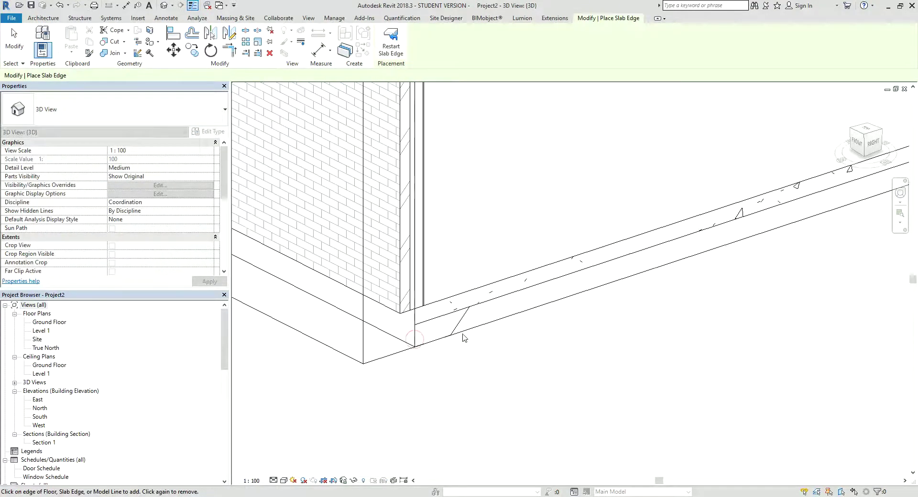
click(462, 335)
scroll(534, 234, down, 2)
scroll(530, 243, up, 3)
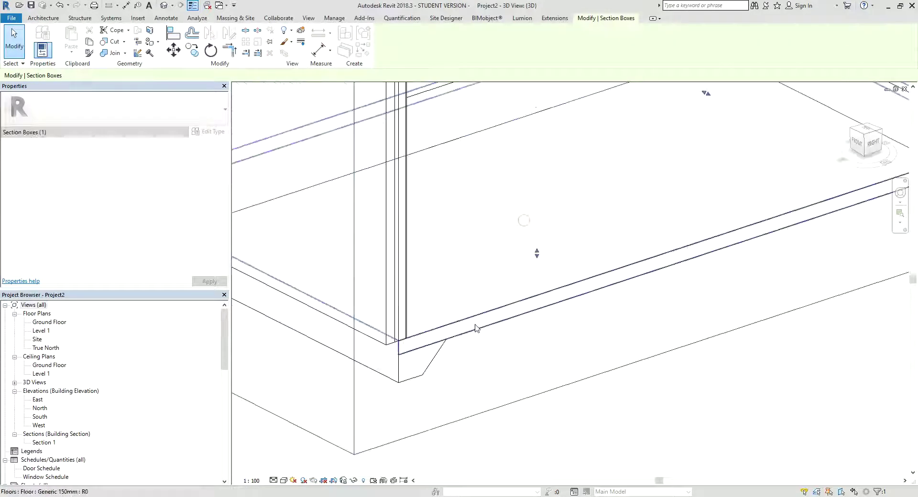
click(412, 364)
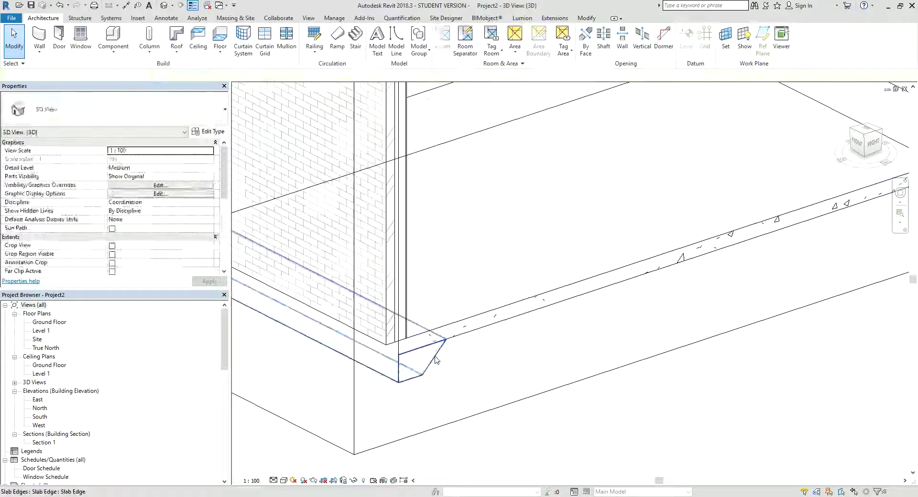
- Change the slab edge type's material from By Category to Concrete, Cast In Situ
click(214, 134)
click(550, 120)
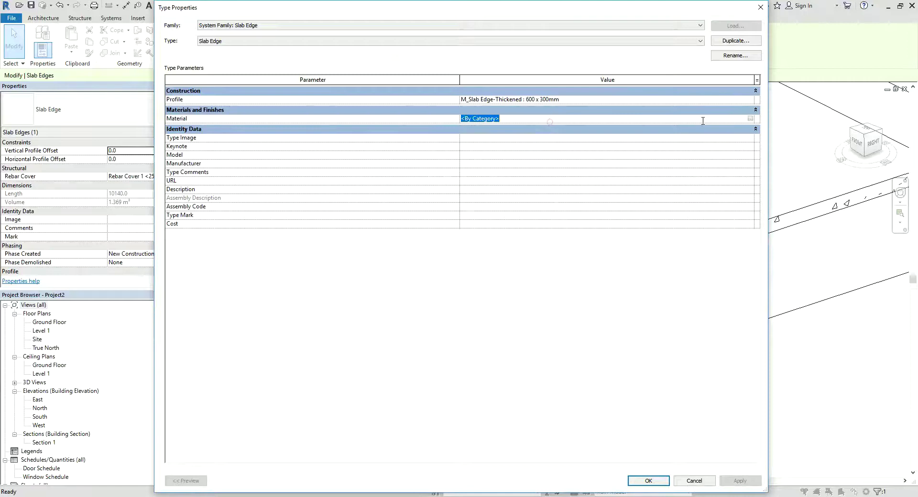
click(750, 118)
click(225, 288)
click(502, 403)
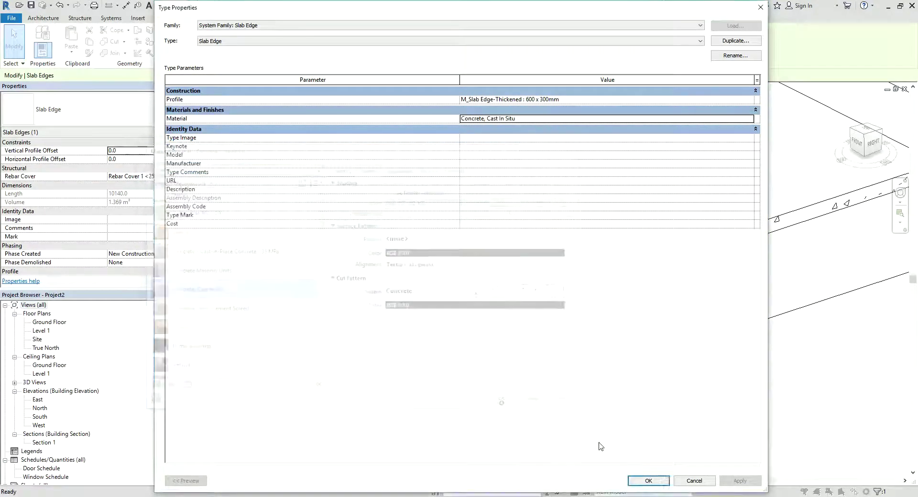
click(649, 481)
click(428, 372)
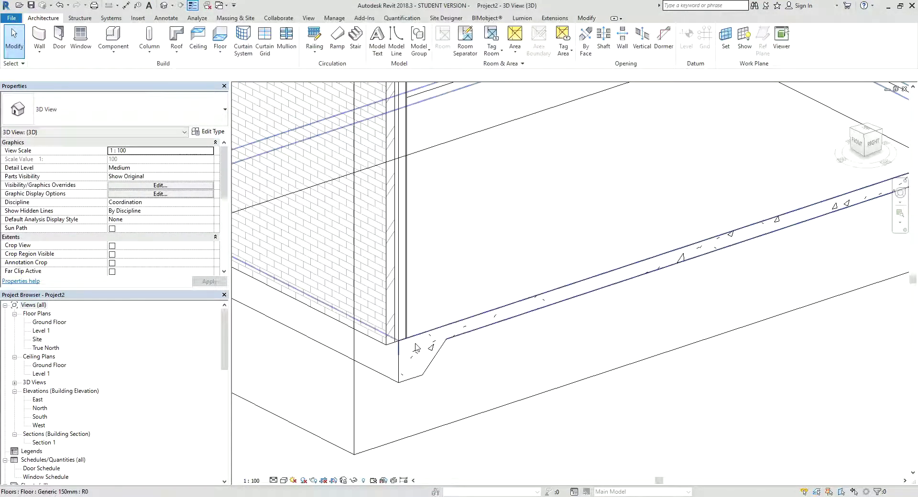
scroll(429, 373, up, 2)
middle_drag(429, 373, 431, 312)
click(414, 314)
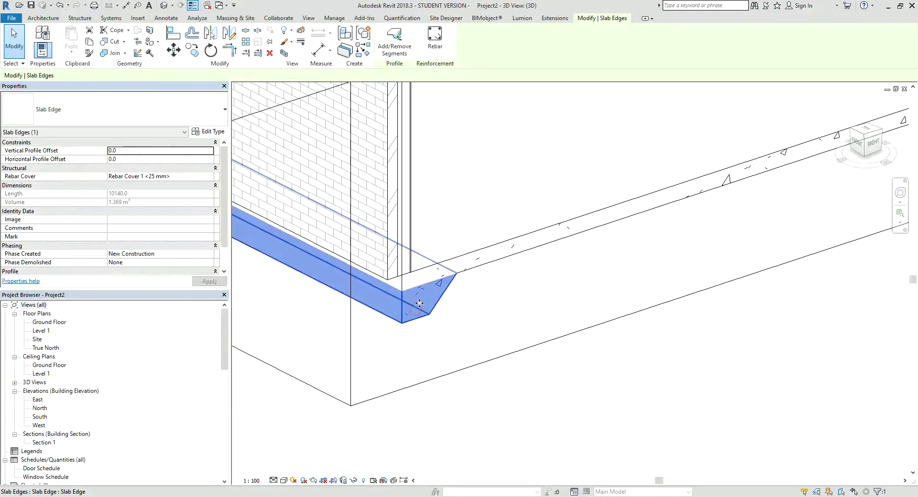
- Inspect the brick veneer wall type's layer structure without making changes
click(428, 248)
click(405, 229)
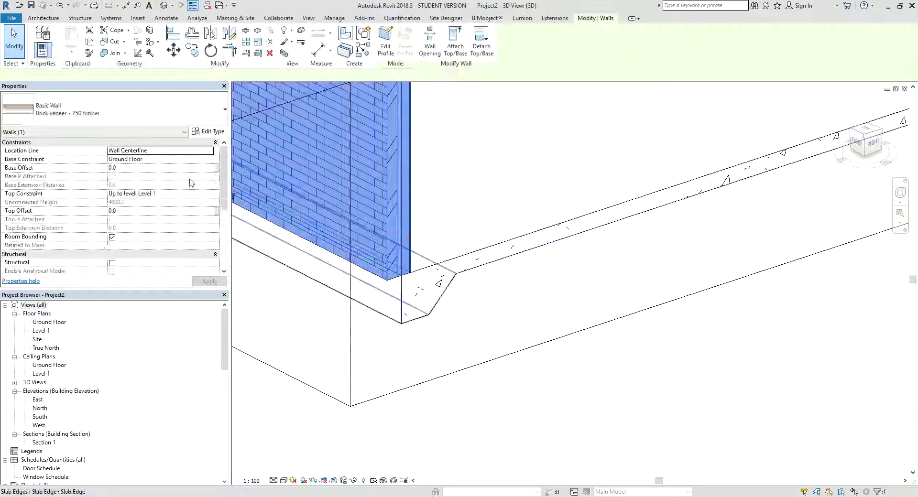
click(198, 134)
click(521, 98)
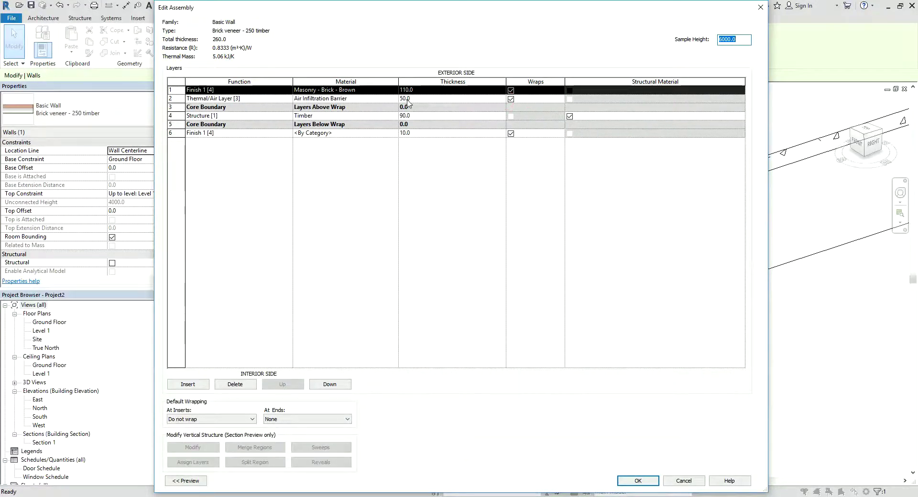
click(767, 6)
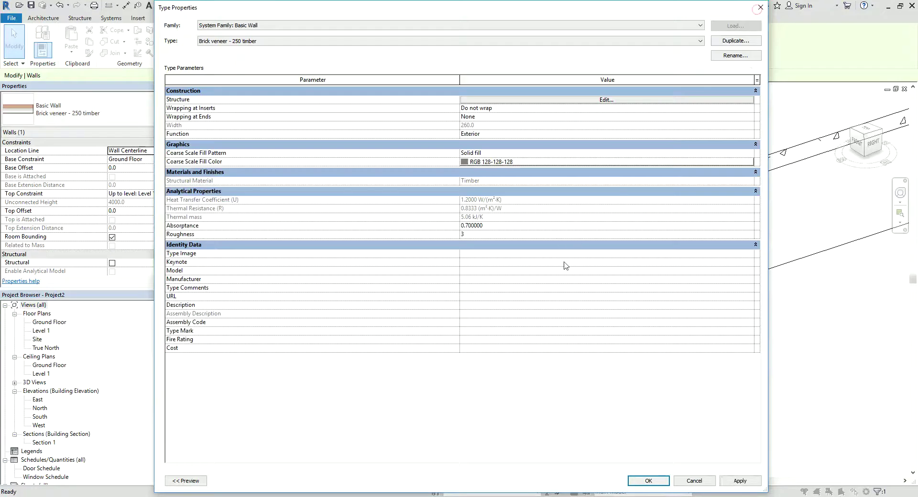
click(759, 7)
- Set the slab edge's Horizontal Profile Offset to -160 and orbit to check the footing corner
click(417, 302)
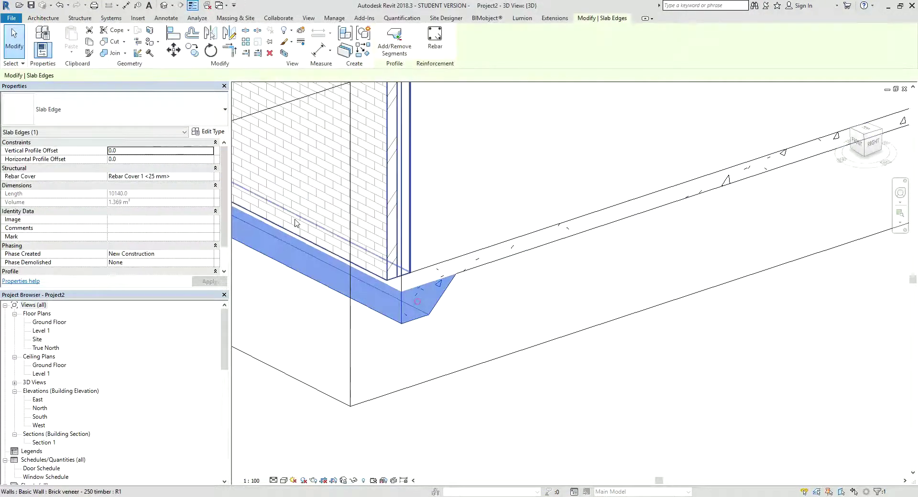
click(150, 160)
text(-160)
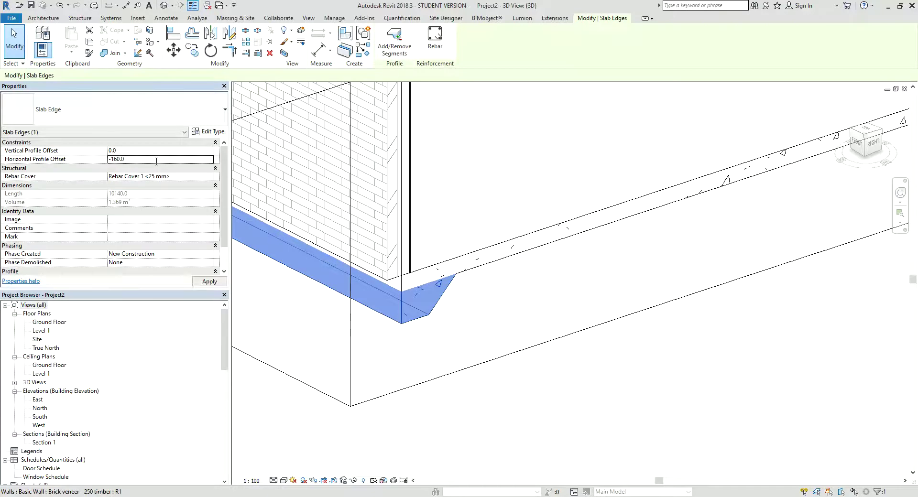
key(Return)
key(Escape)
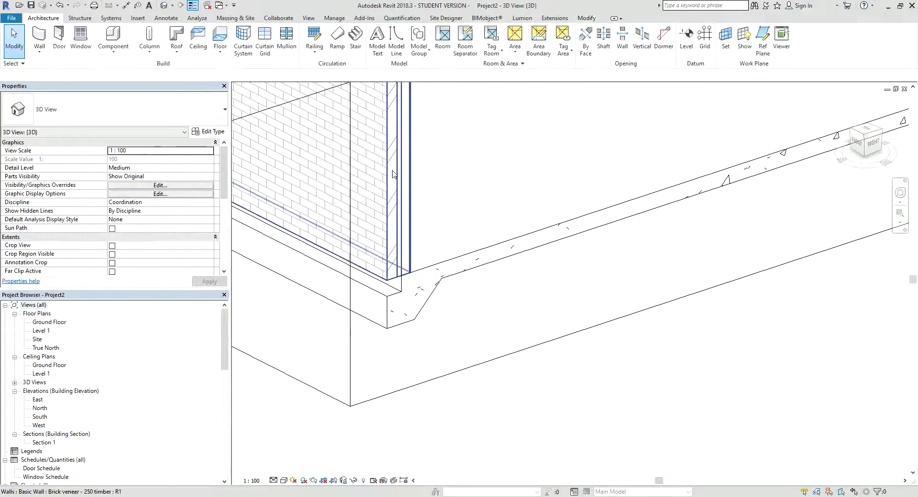
scroll(328, 287, up, 3)
shift+middle_drag(325, 283, 396, 180)
- Open the brick veneer wall type's structure with a Section view preview
click(396, 179)
middle_drag(261, 146, 277, 186)
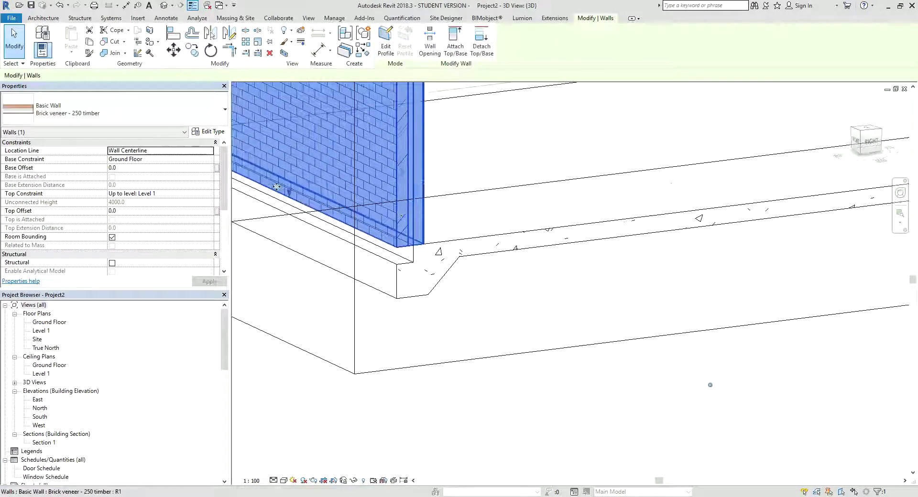
click(220, 133)
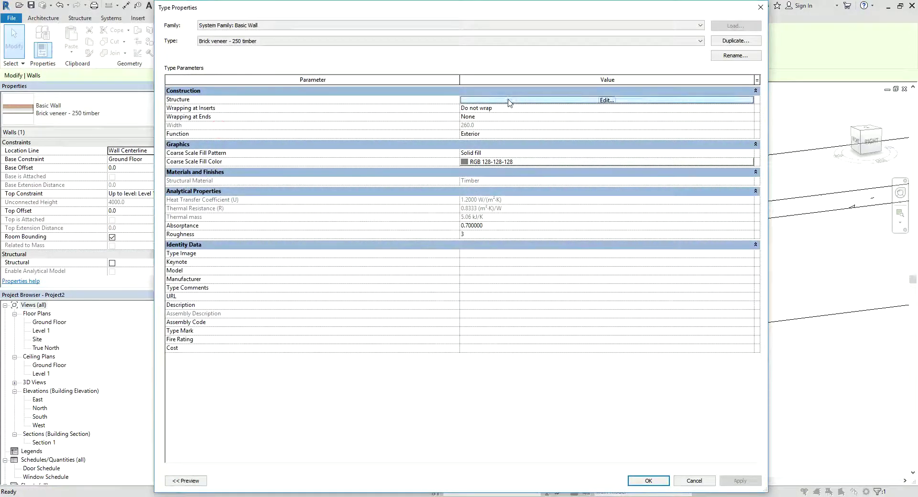
click(504, 98)
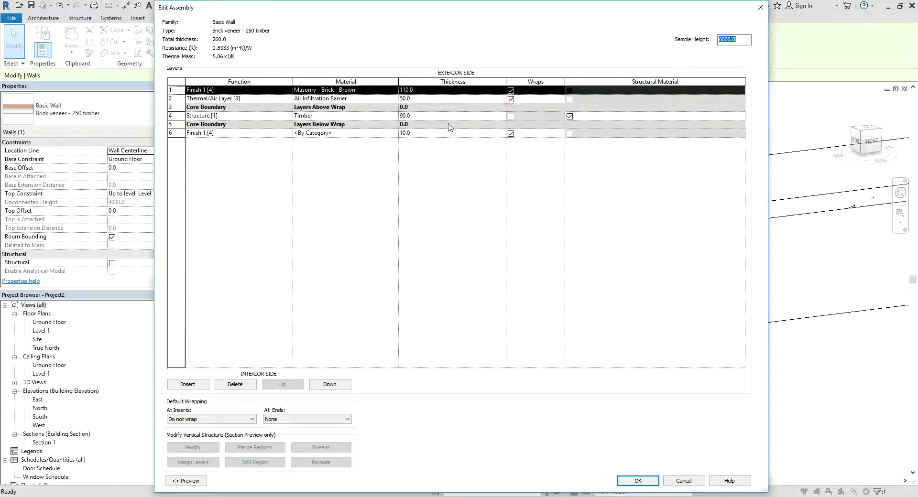
click(185, 481)
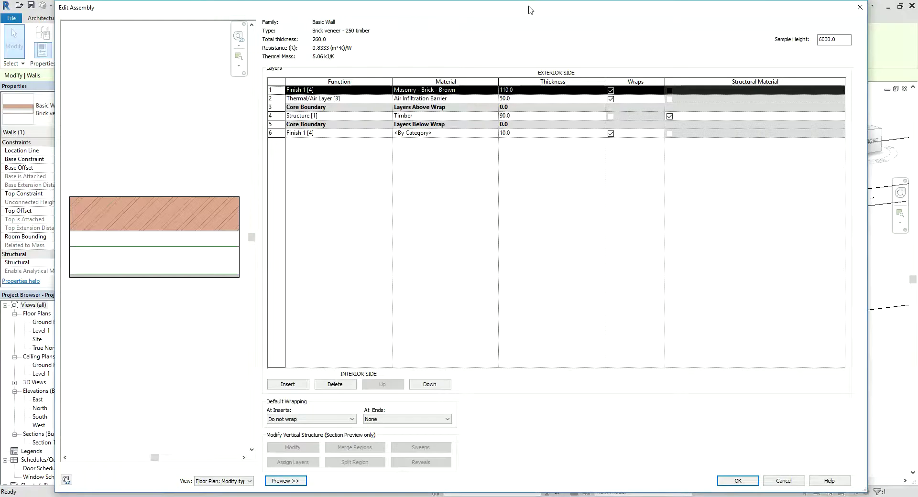
mouse_move(530, 10)
mouse_down()
mouse_move(540, 91)
mouse_move(540, 56)
mouse_up()
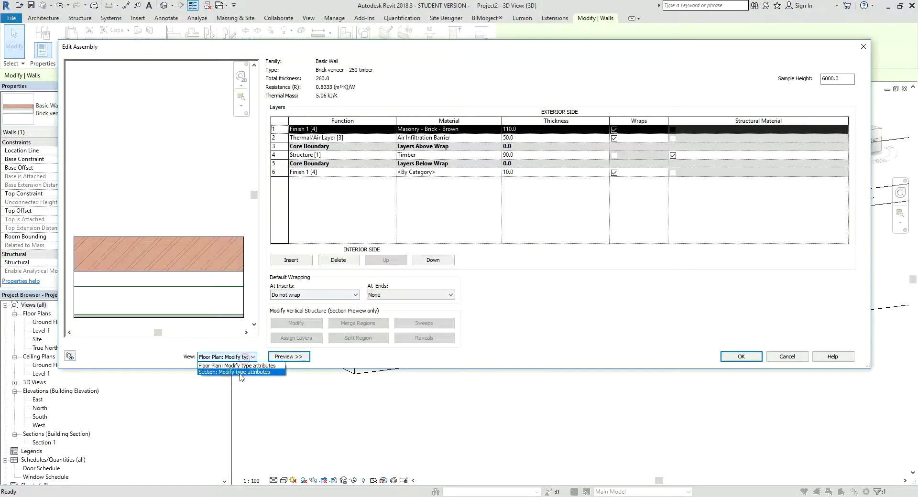
click(240, 373)
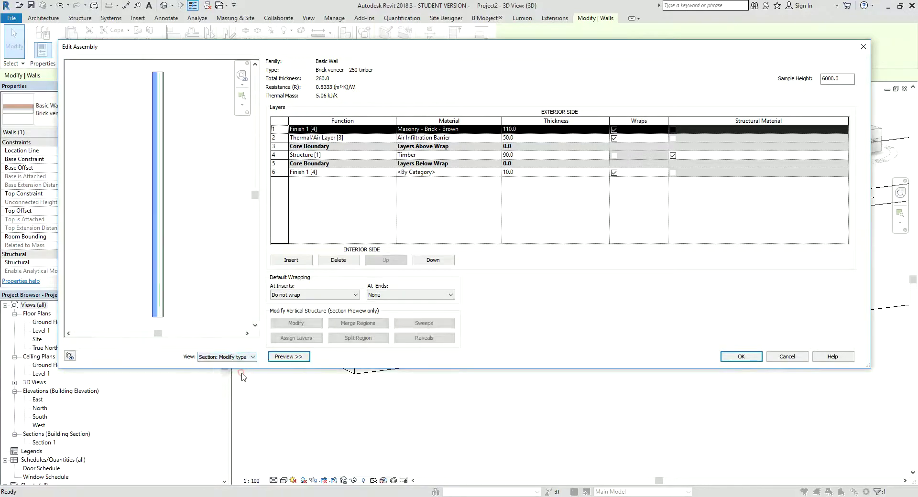
scroll(168, 317, up, 1)
scroll(160, 316, up, 1)
scroll(150, 313, up, 2)
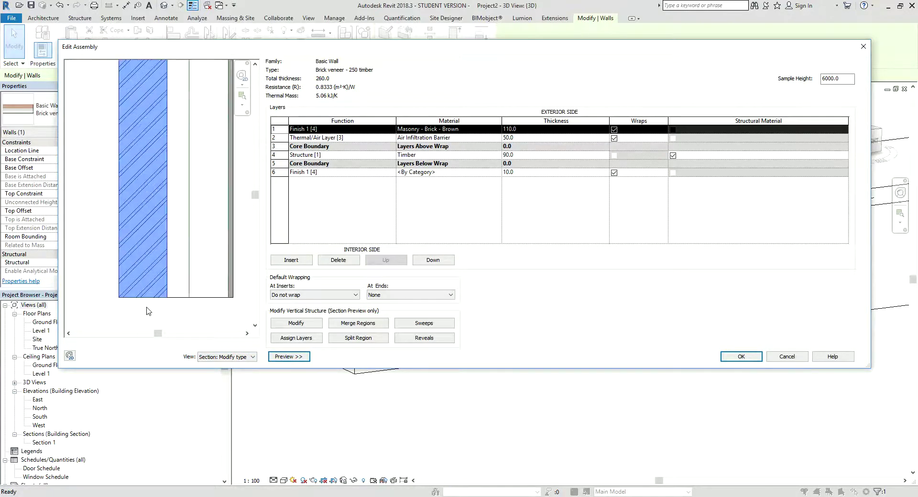
- Unlock the brick layer's bottom edge and apply the wall type change
click(300, 325)
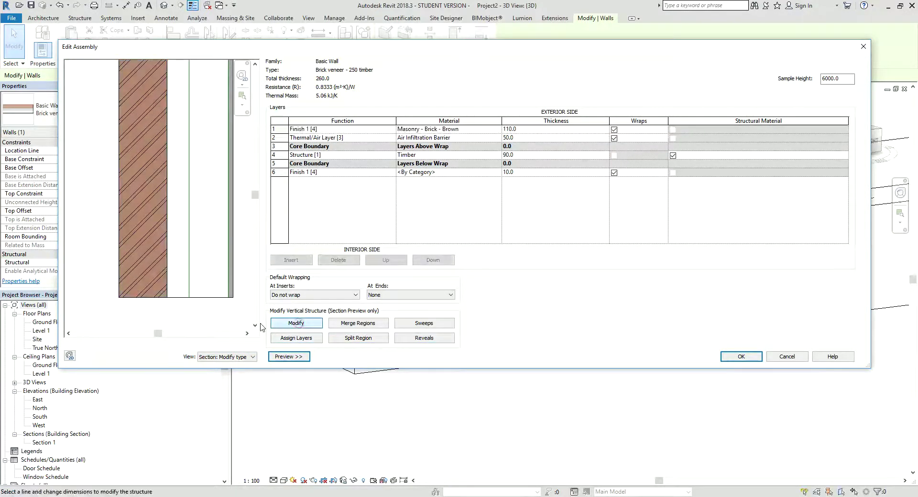
click(151, 301)
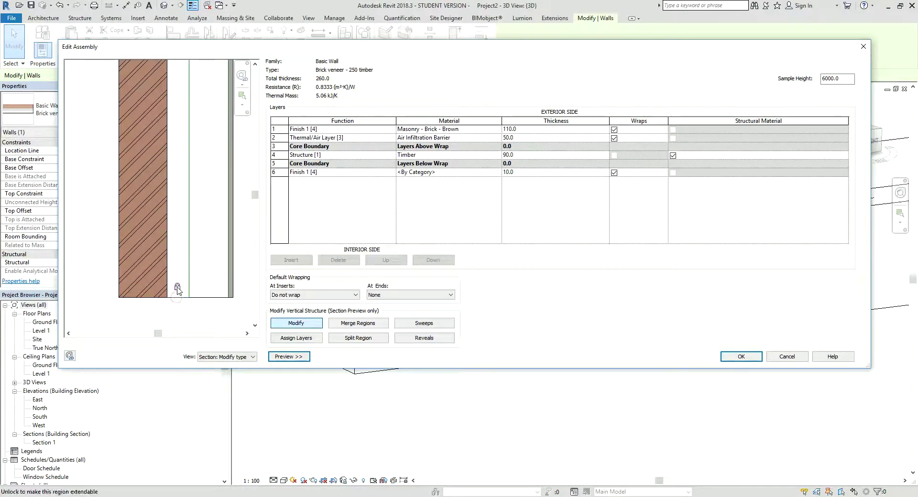
click(741, 357)
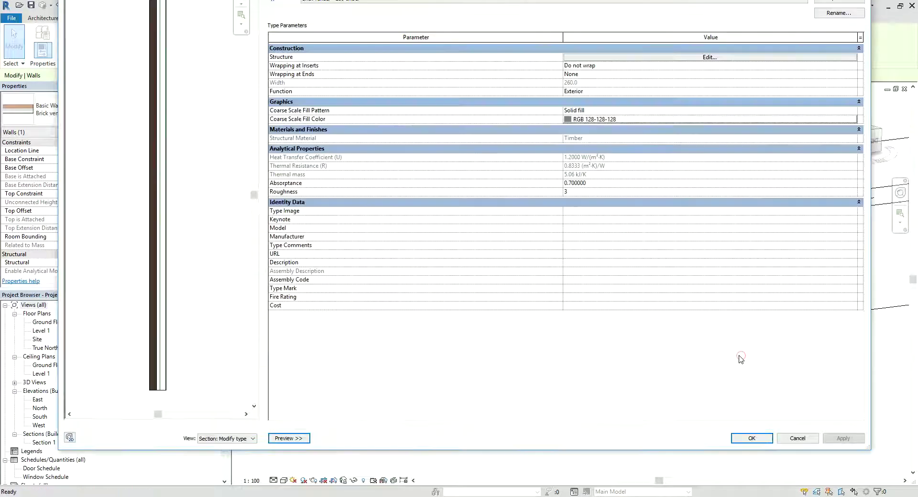
click(752, 438)
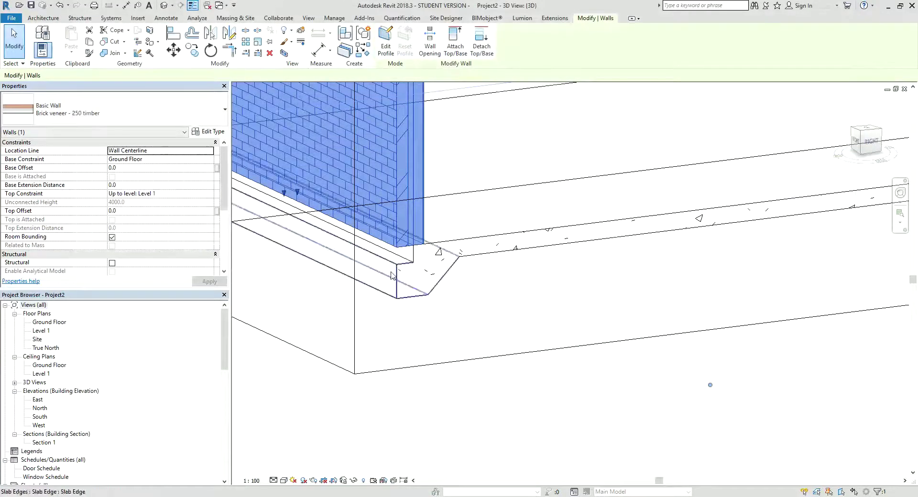
- Check the floor slab's type properties, then start entering a -150 base extension on the brick veneer wall
key(Escape)
click(513, 230)
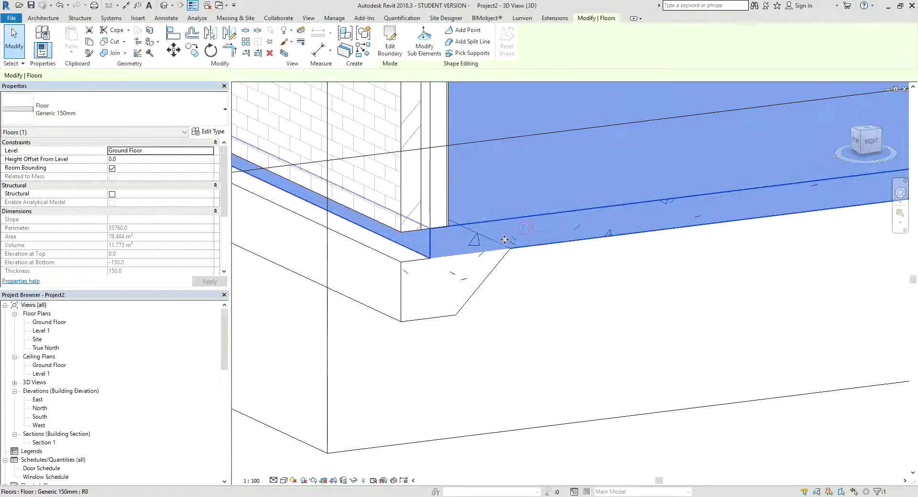
click(208, 131)
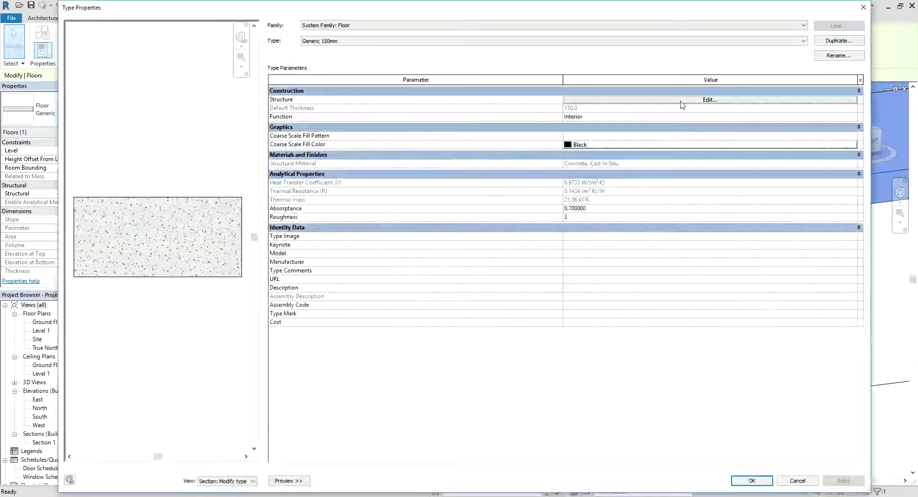
key(Escape)
click(335, 153)
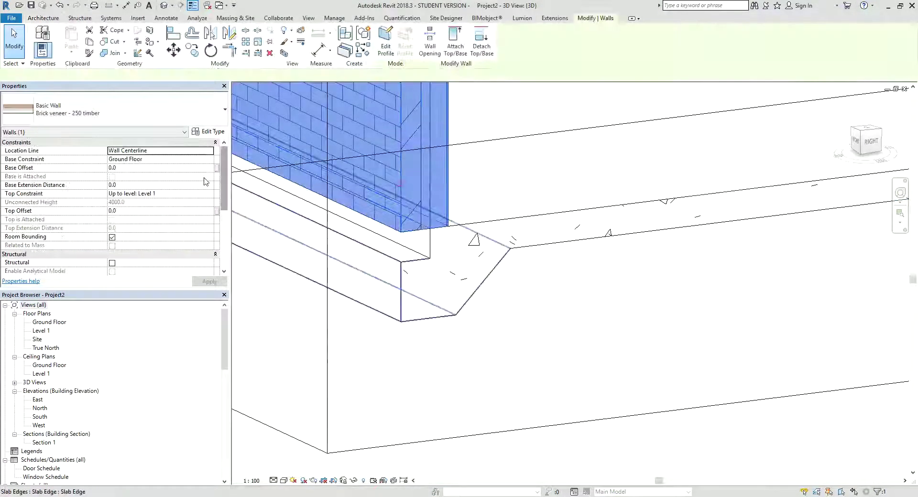
click(132, 188)
text(-150)
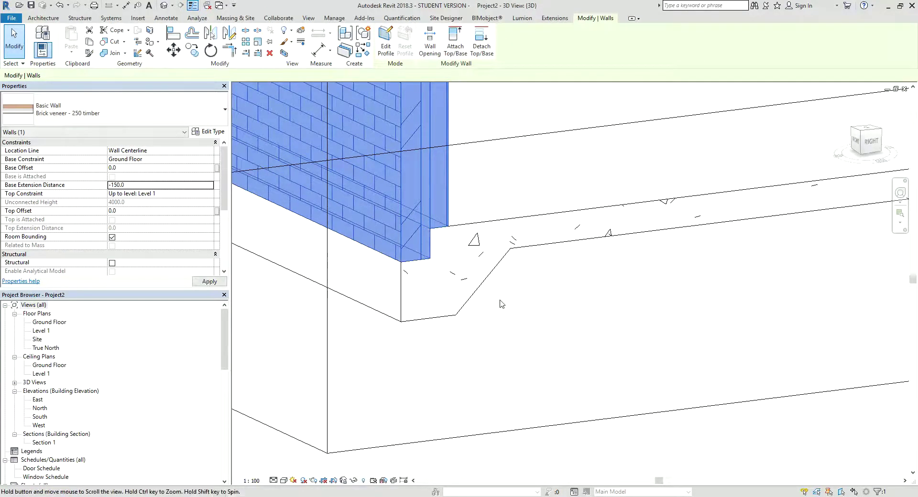
- Apply the -150 base extension to the wall and inspect the slab-edge footing at the corner
click(466, 292)
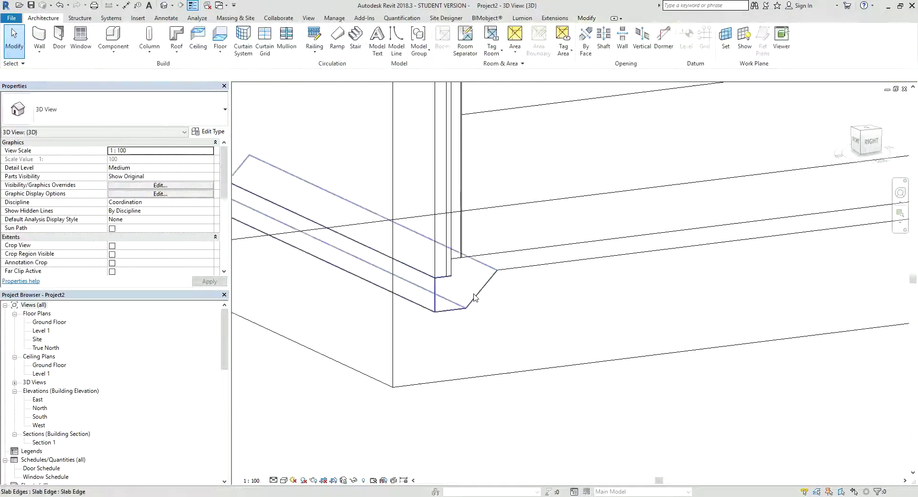
mouse_move(466, 292)
shift+middle_down()
mouse_move(455, 307)
mouse_move(444, 297)
shift+middle_up()
click(348, 250)
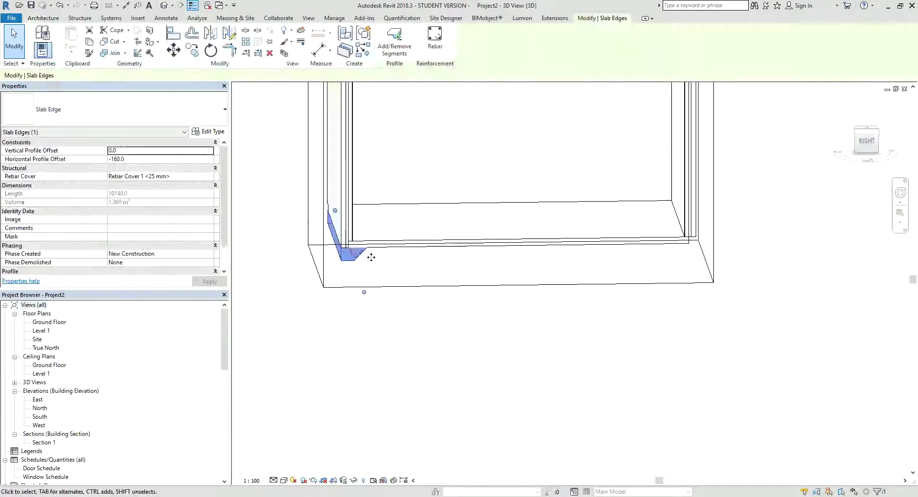
mouse_move(348, 249)
shift+middle_down()
mouse_move(467, 277)
mouse_move(335, 248)
shift+middle_up()
- Turn off the section box to reveal the whole model and select the existing slab edge
click(440, 261)
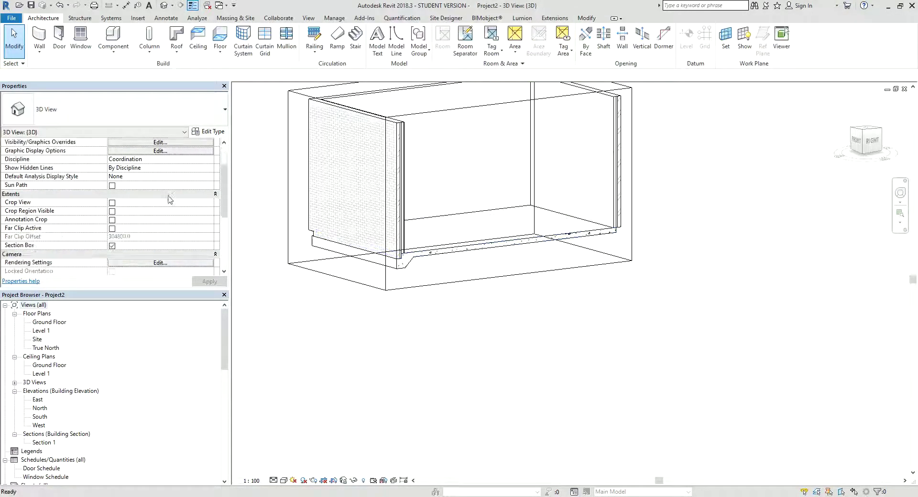
scroll(121, 225, down, 3)
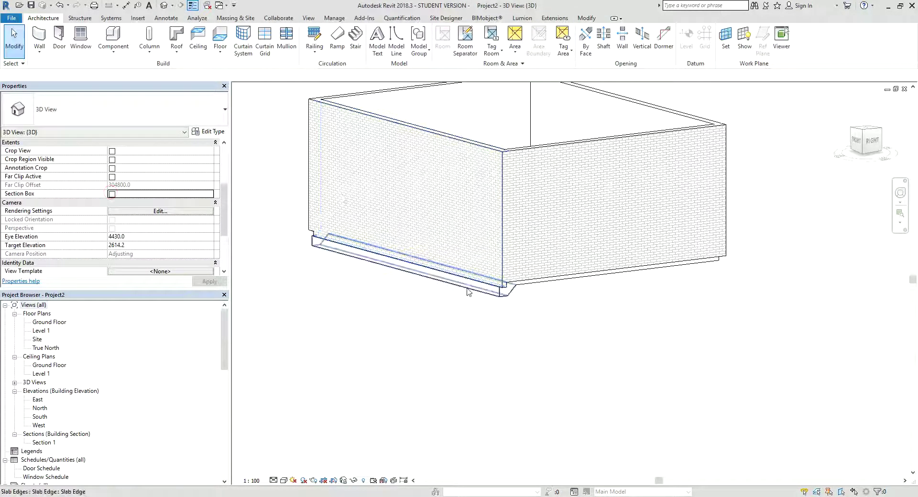
click(467, 287)
shift+middle_drag(526, 306, 528, 275)
- With Create Similar, add matching slab edges along the front and second walls' floor edges
key(s)
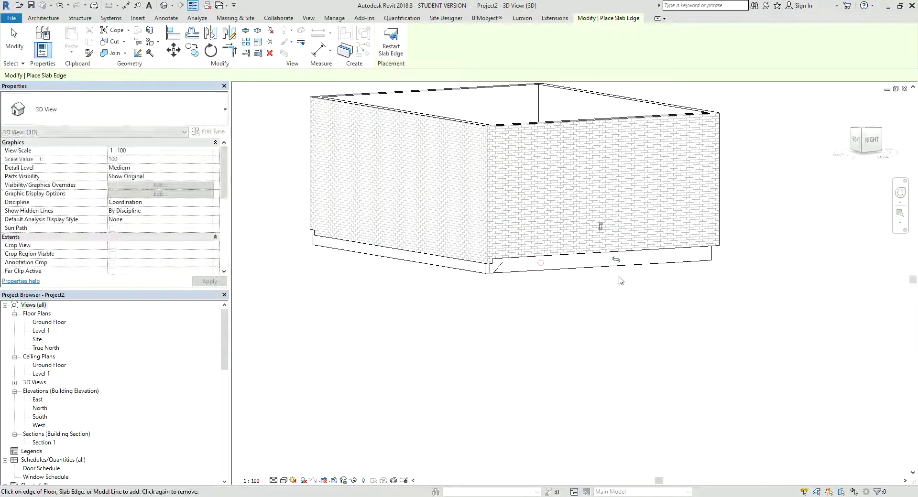
shift+middle_drag(613, 259, 467, 277)
mouse_move(470, 268)
shift+middle_down()
mouse_move(440, 287)
mouse_move(395, 289)
shift+middle_up()
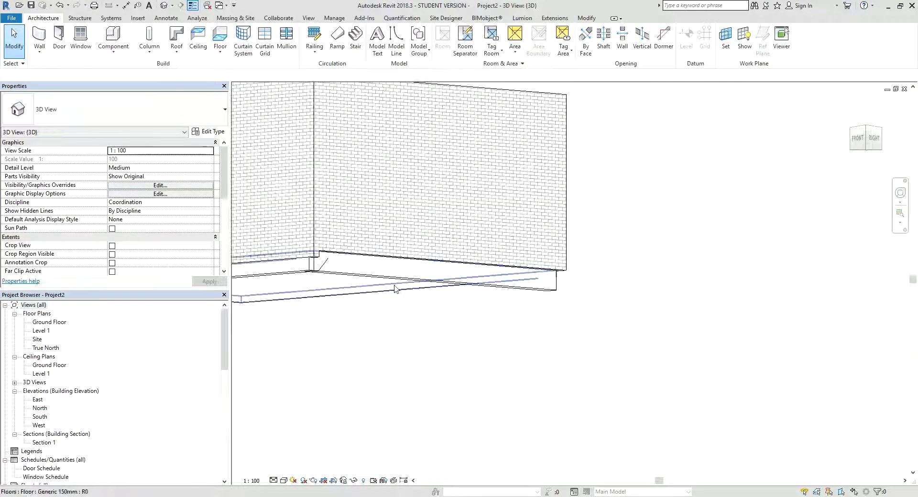
scroll(311, 274, down, 3)
click(435, 276)
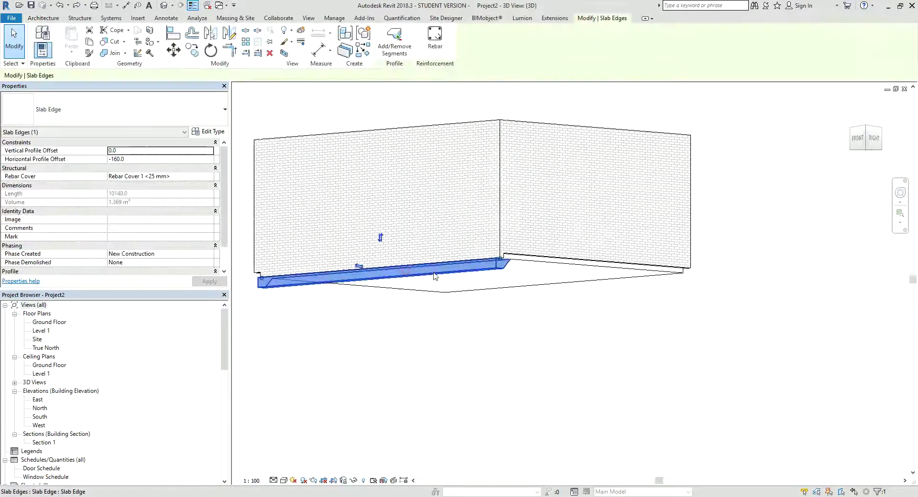
click(562, 264)
shift+middle_drag(562, 264, 498, 246)
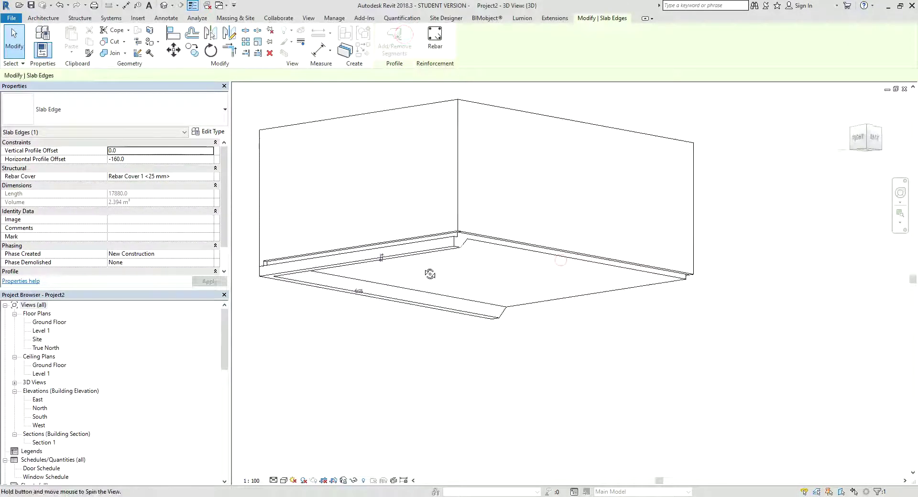
shift+middle_drag(614, 266, 522, 272)
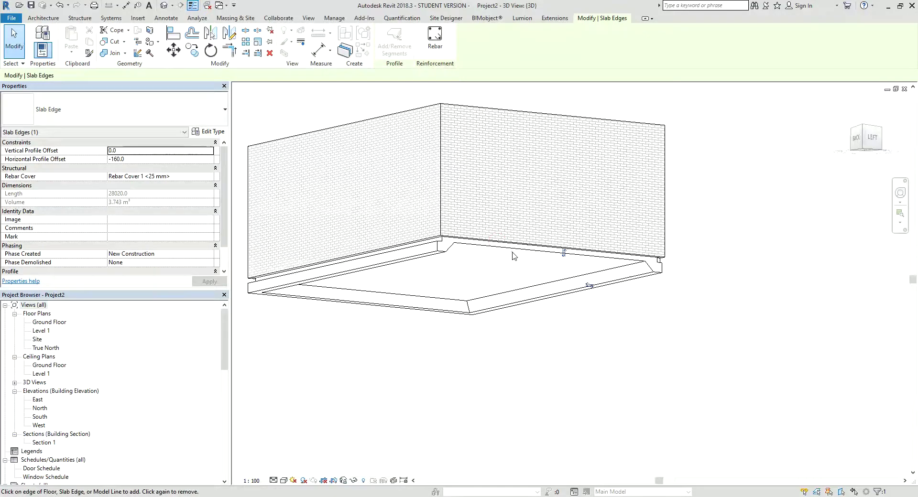
key(Escape)
key(Escape)
- Check the finished 28020 mm slab-edge footing, then select the right brick wall
scroll(471, 258, up, 2)
click(438, 248)
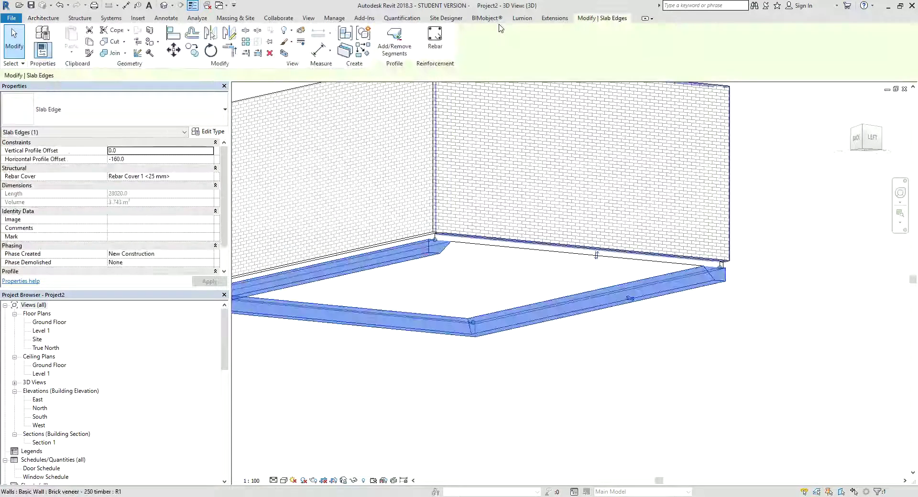
key(Escape)
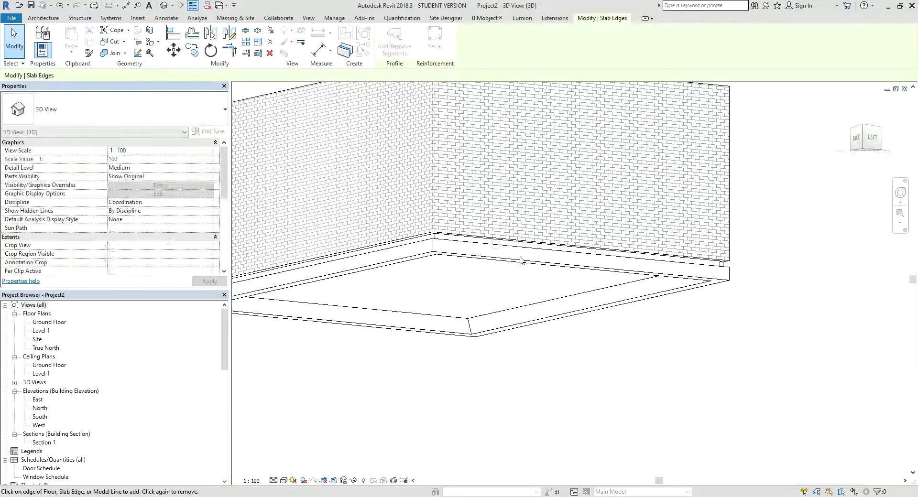
scroll(502, 287, down, 5)
shift+middle_drag(502, 287, 516, 293)
click(503, 239)
mouse_move(503, 239)
shift+middle_down()
mouse_move(488, 215)
mouse_move(391, 205)
mouse_move(476, 203)
shift+middle_up()
key(Escape)
click(478, 210)
- Add the left wall to the selection and apply the -150 base extension to the remaining brick walls
ctrl+click(391, 205)
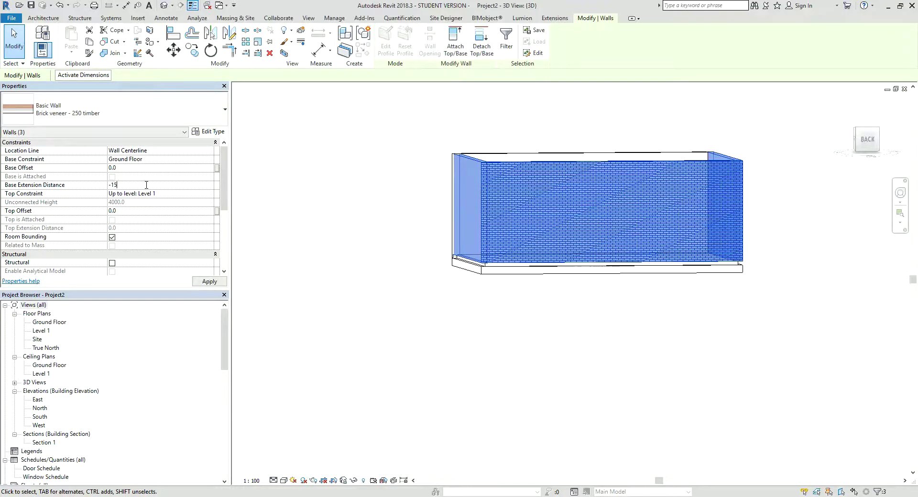
key(Escape)
mouse_move(652, 310)
shift+middle_down()
mouse_move(422, 315)
mouse_move(452, 173)
mouse_move(564, 288)
shift+middle_up()
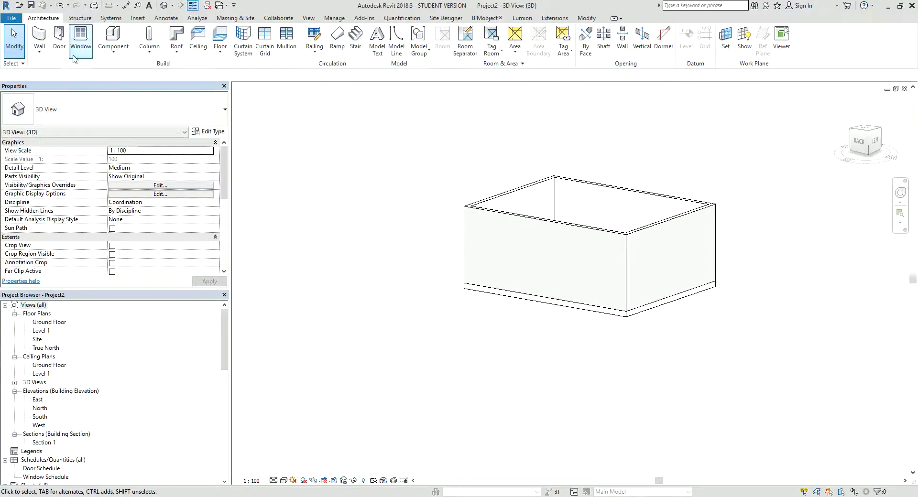
scroll(112, 228, down, 2)
scroll(113, 228, down, 2)
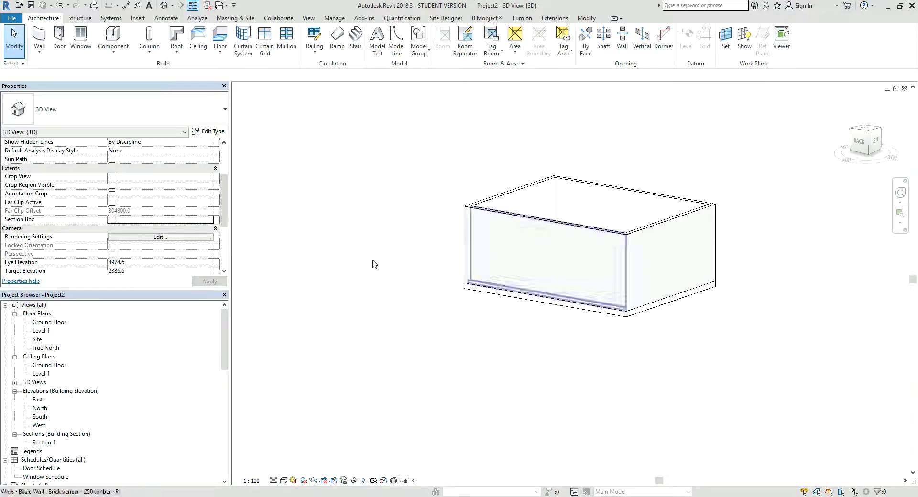
- Re-enable Section Box in the 3D view properties, frame the cropped model, and select the left end wall
click(112, 220)
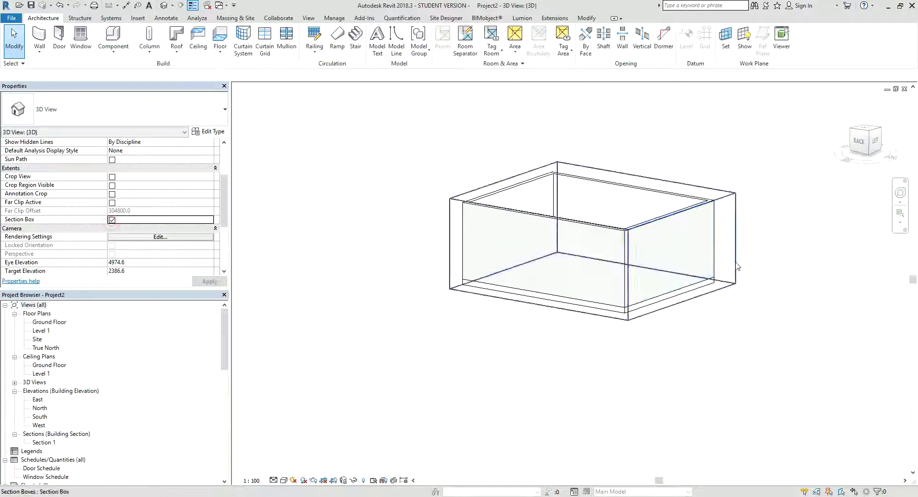
click(716, 278)
click(577, 249)
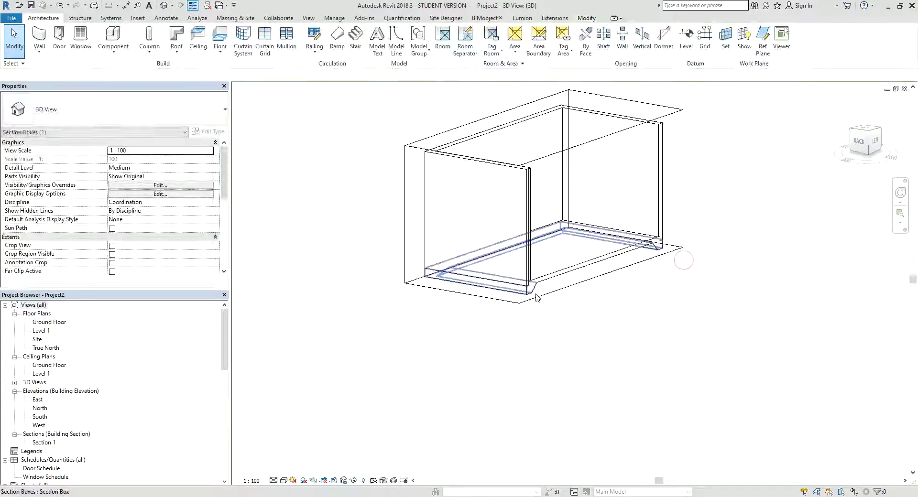
scroll(506, 259, up, 5)
scroll(507, 259, up, 5)
scroll(507, 258, down, 5)
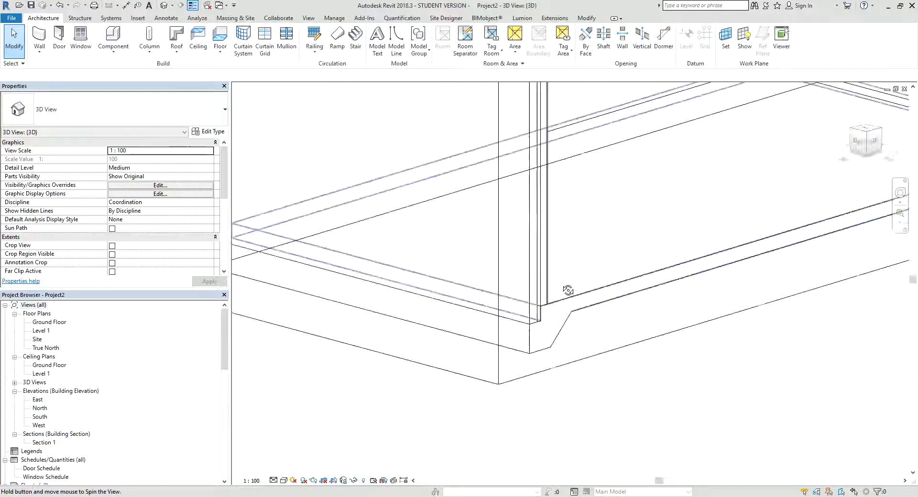
scroll(563, 291, down, 5)
scroll(578, 301, down, 3)
mouse_move(594, 312)
shift+middle_down()
mouse_move(607, 274)
mouse_move(582, 281)
shift+middle_up()
click(607, 274)
click(476, 243)
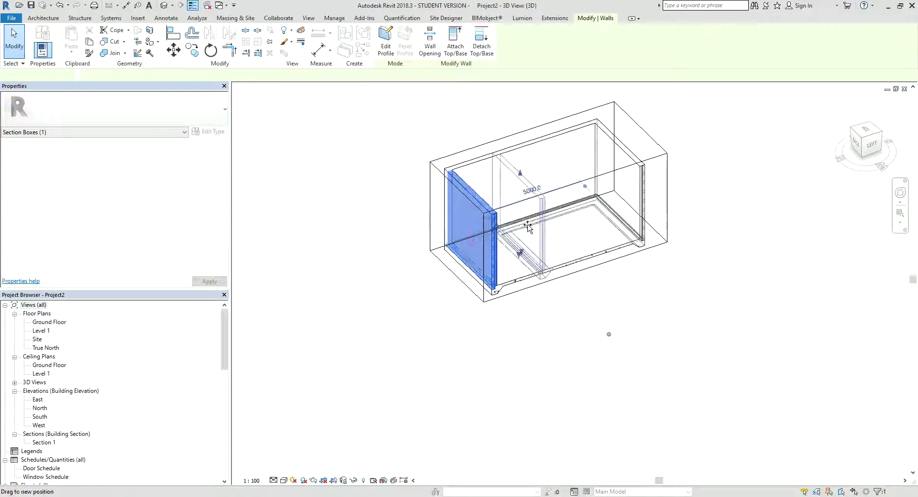
- Select and hide the near long brick wall, then undo to restore it
scroll(516, 239, up, 3)
scroll(487, 263, down, 3)
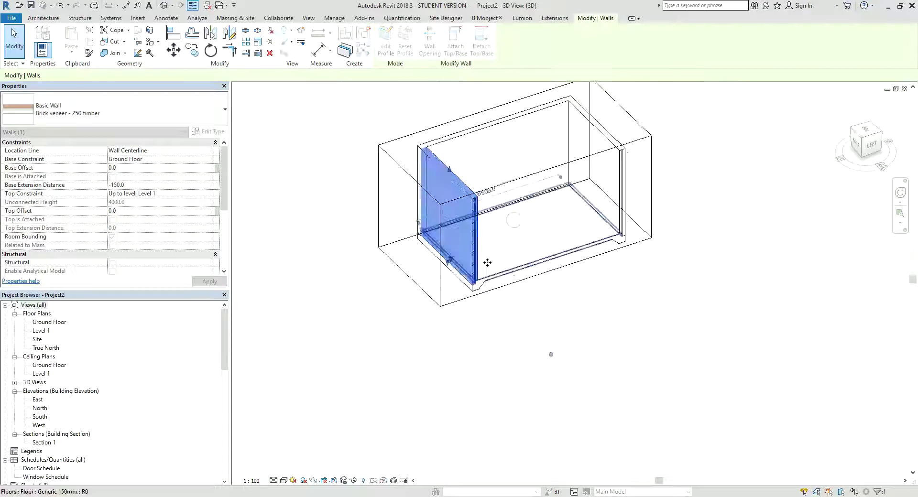
shift+middle_drag(488, 262, 325, 239)
click(311, 237)
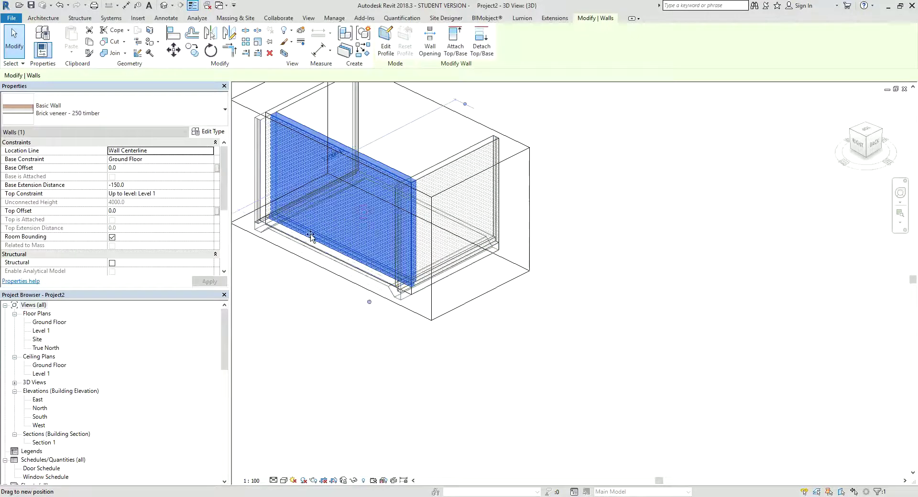
key(Delete)
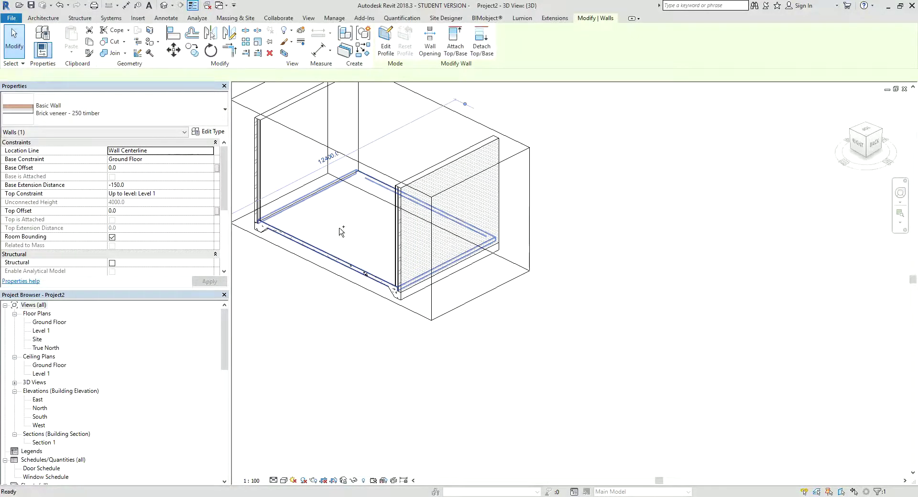
key(ctrl+z)
- Hide the long brick wall again and zoom in on the footing corner beneath the wall bases
click(373, 238)
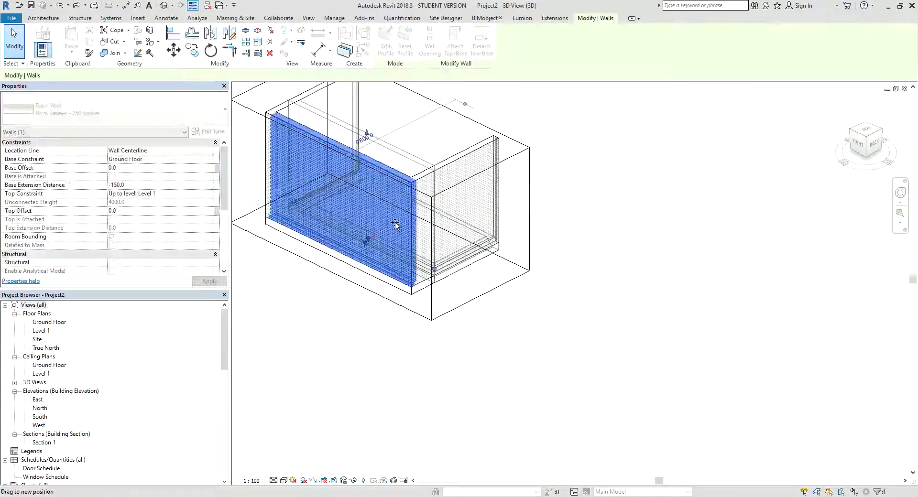
shift+middle_drag(373, 238, 460, 255)
key(Delete)
scroll(459, 255, up, 2)
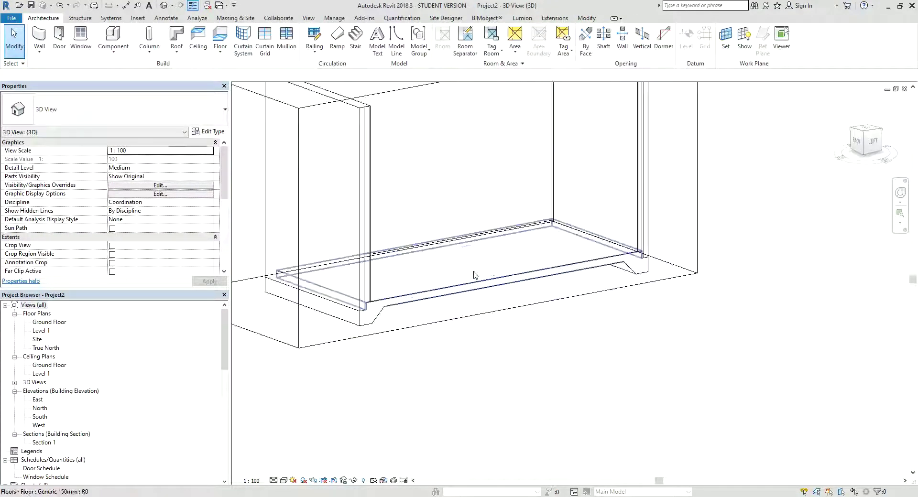
scroll(416, 277, up, 2)
scroll(492, 285, up, 2)
scroll(634, 263, up, 2)
middle_drag(634, 263, 615, 242)
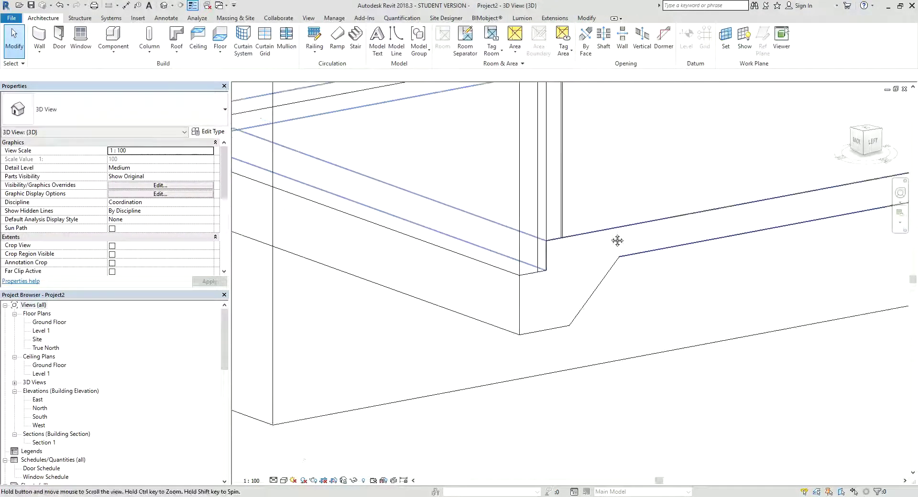